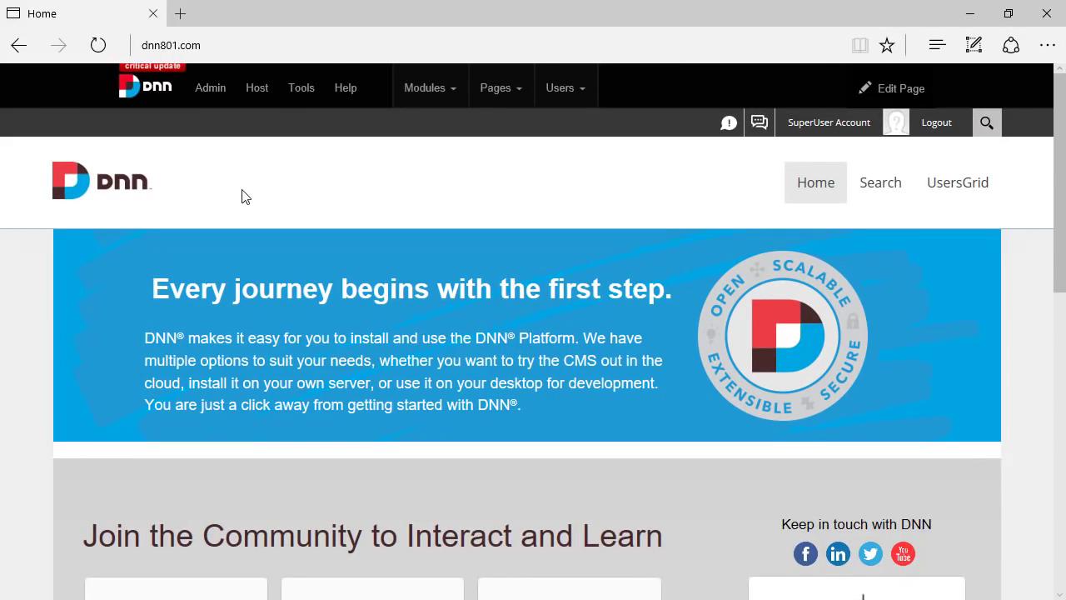
- Open the Host Settings of dnn801.com and view the Appearance section
{"action": "mouse_move", "coordinate": [258, 92]}
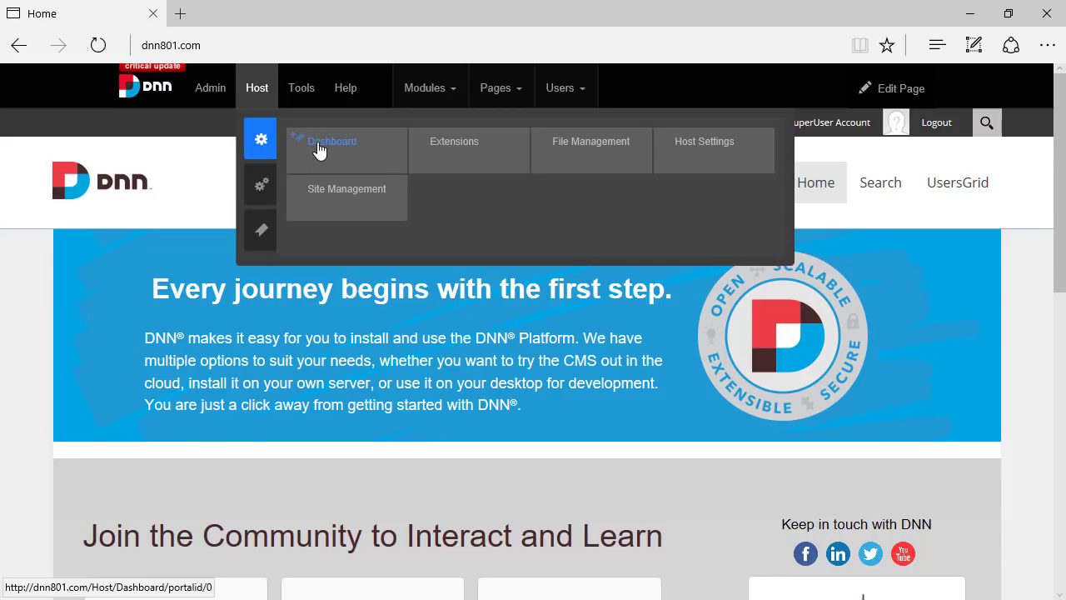
{"action": "left_click", "coordinate": [700, 150]}
{"action": "scroll", "coordinate": [330, 305], "scroll_direction": "down", "scroll_amount": 5}
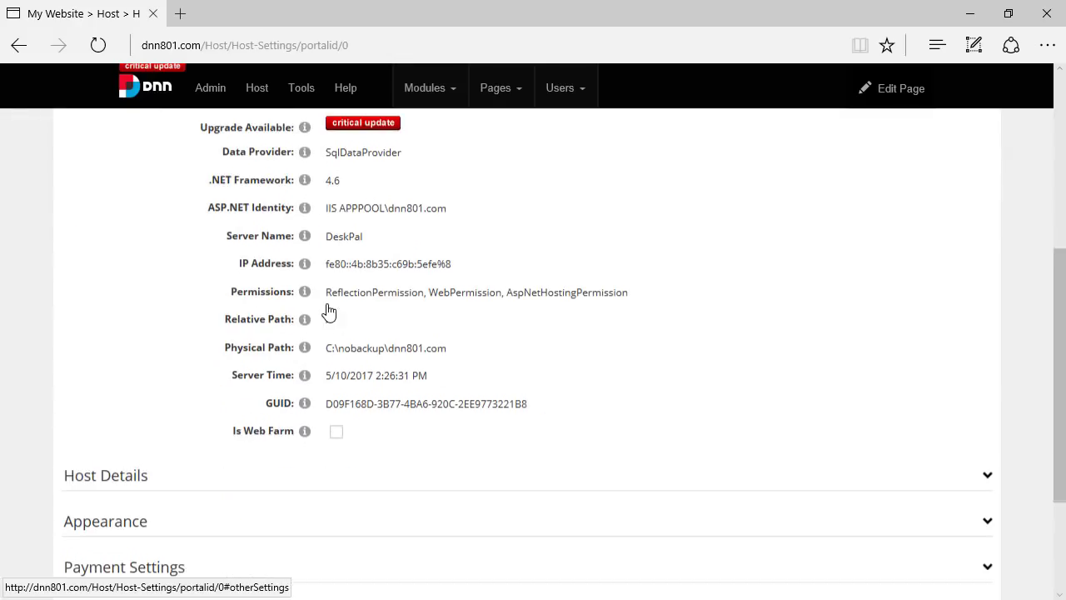
{"action": "left_click", "coordinate": [117, 525]}
{"action": "scroll", "coordinate": [214, 369], "scroll_direction": "down", "scroll_amount": 3}
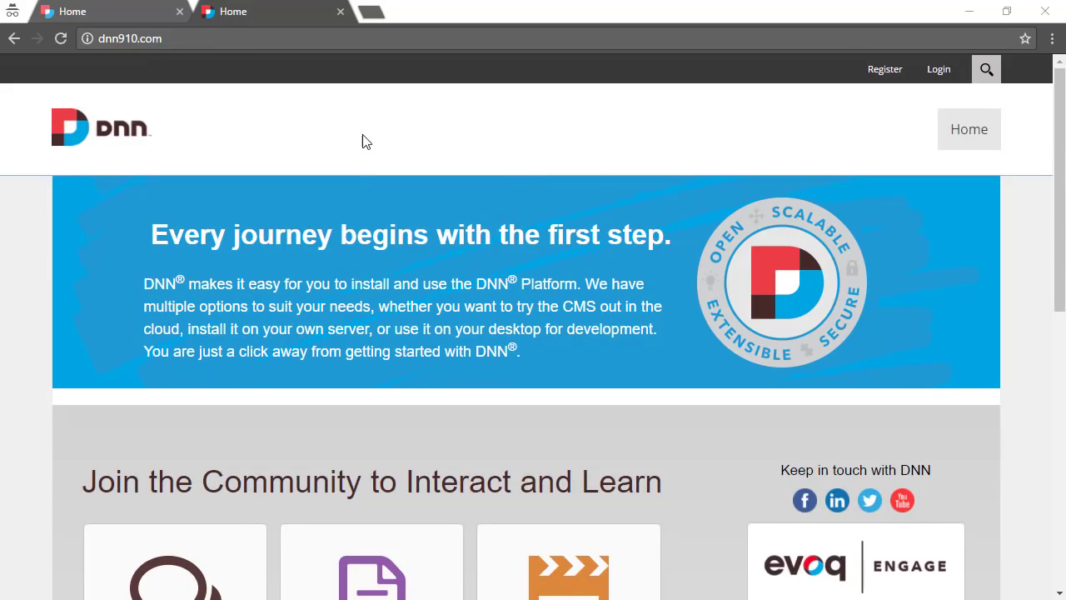
- View the login and registration pop-ups on dnn910.com, closing each one
{"action": "left_click", "coordinate": [947, 71]}
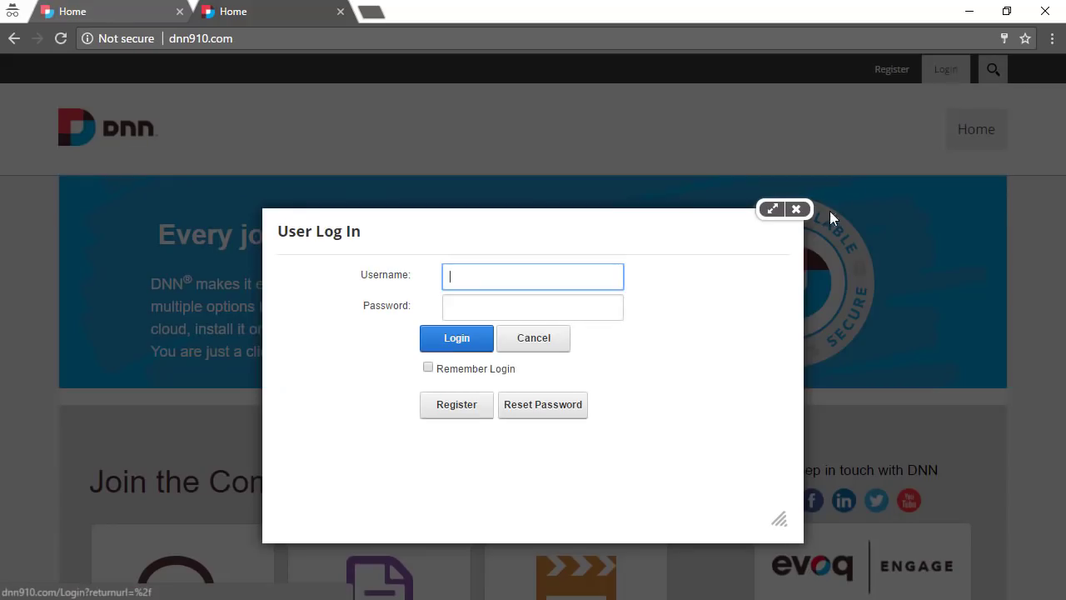
{"action": "left_click", "coordinate": [796, 209]}
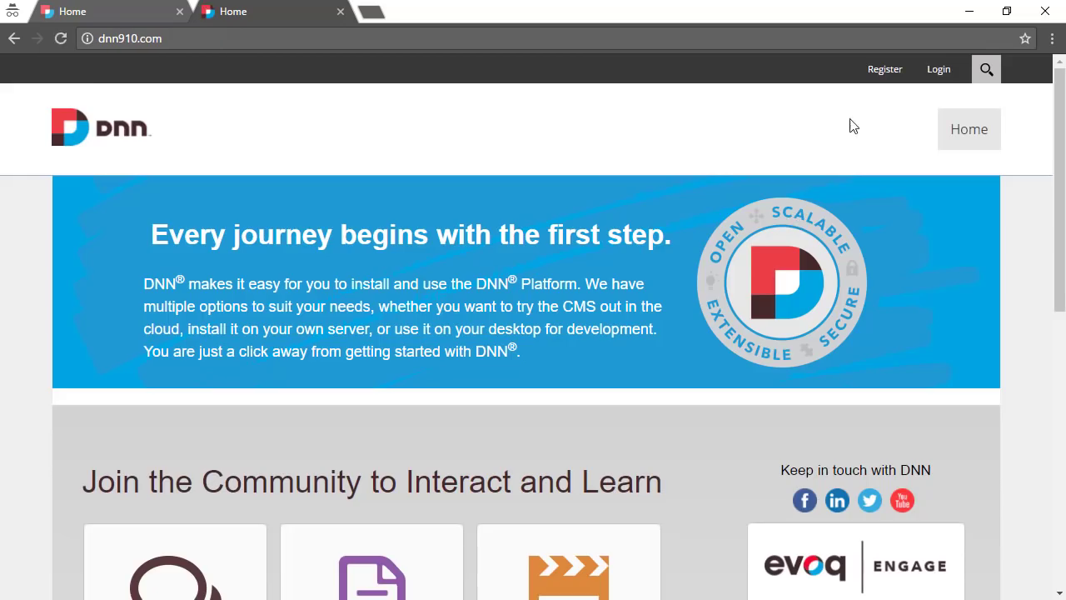
{"action": "left_click", "coordinate": [891, 69]}
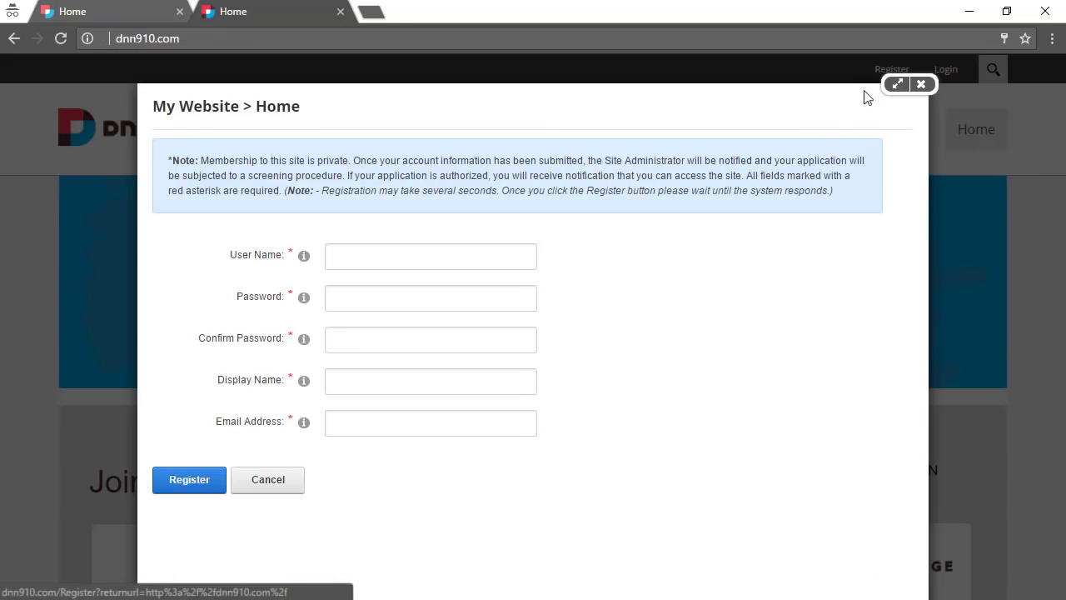
{"action": "left_click", "coordinate": [922, 85]}
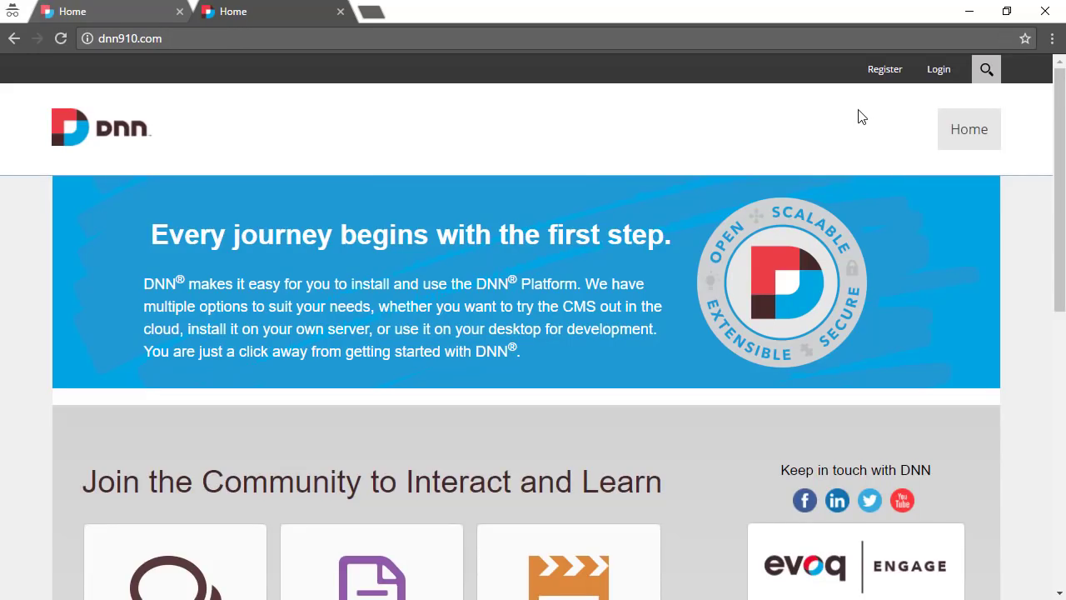
- Compare the logged-out home pages of dnn801.com and dnn910.com, then switch to the Edge window with the superuser session
{"action": "left_click", "coordinate": [118, 14]}
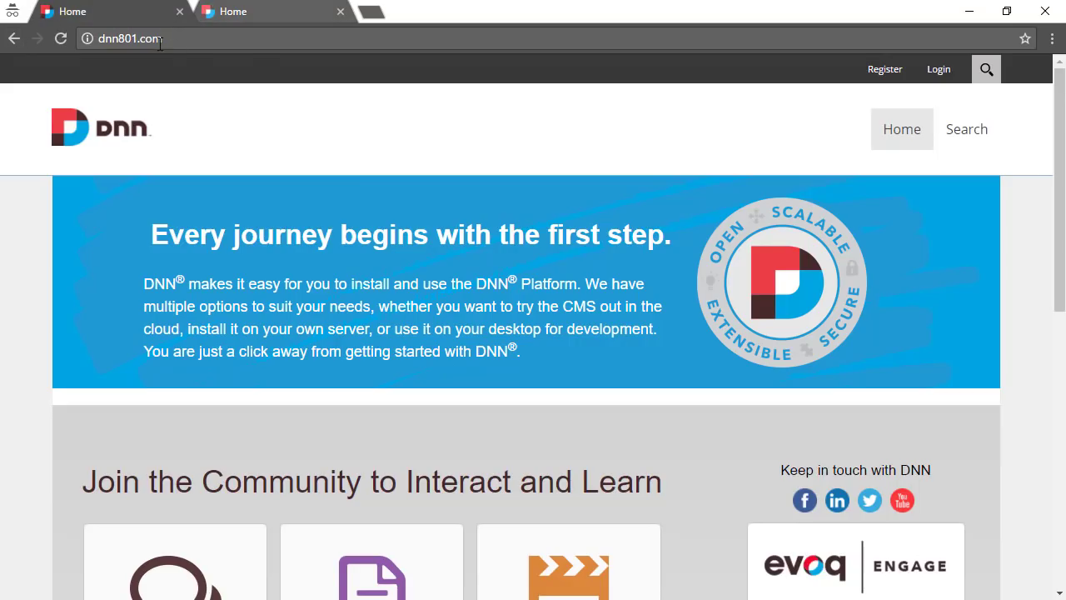
{"action": "left_click", "coordinate": [273, 34]}
{"action": "left_click", "coordinate": [281, 16]}
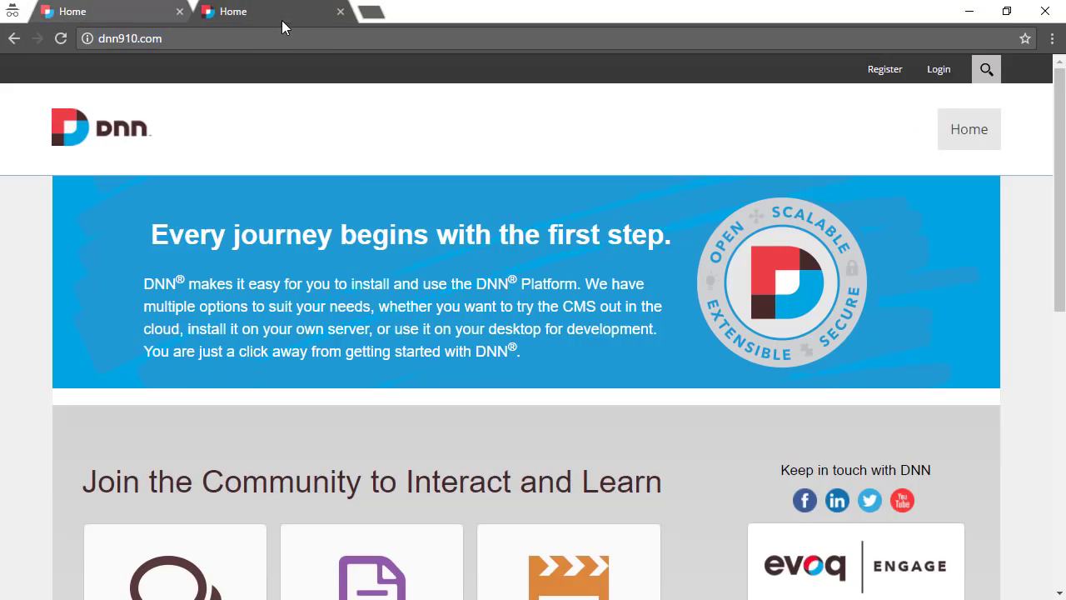
{"action": "left_click", "coordinate": [134, 12]}
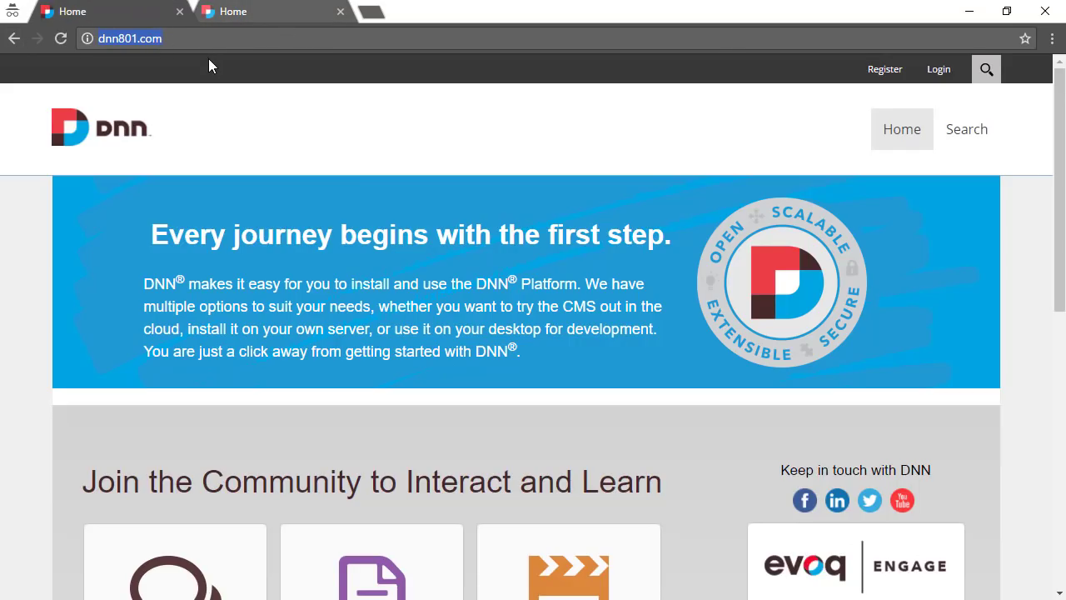
{"action": "left_click", "coordinate": [969, 11]}
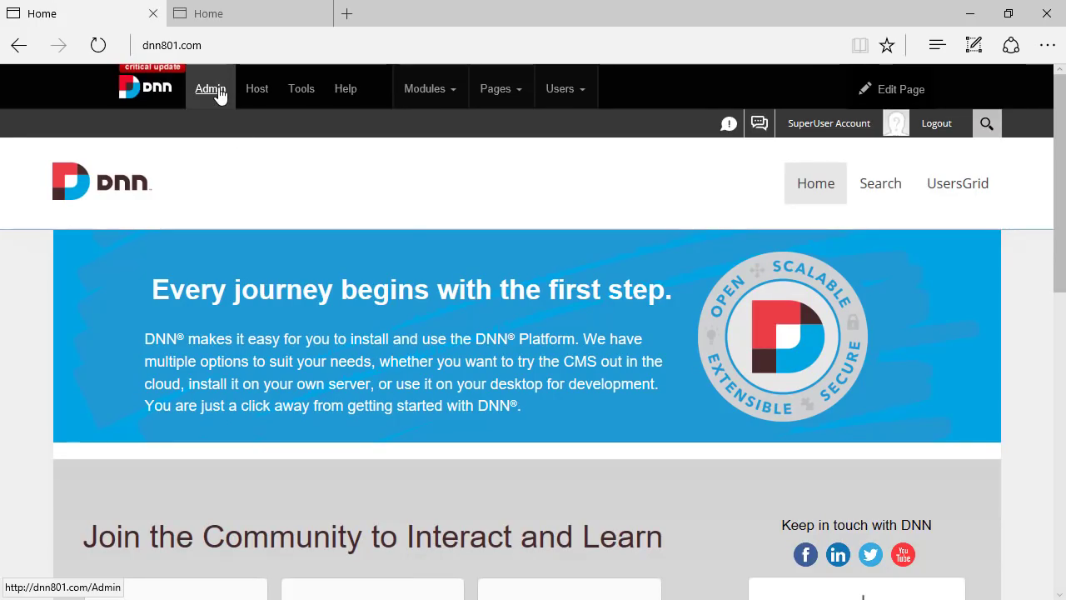
- Open the Advanced Settings of dnn801.com's Site Settings and expand Usability Settings to check the Enable Pop-Ups option
{"action": "mouse_move", "coordinate": [220, 95]}
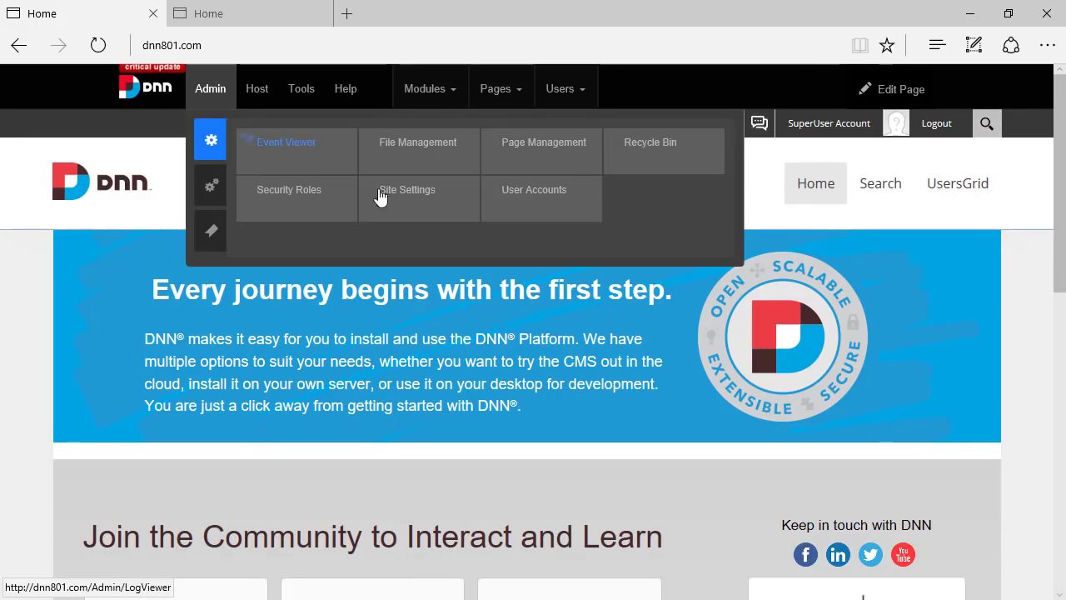
{"action": "left_click", "coordinate": [416, 200]}
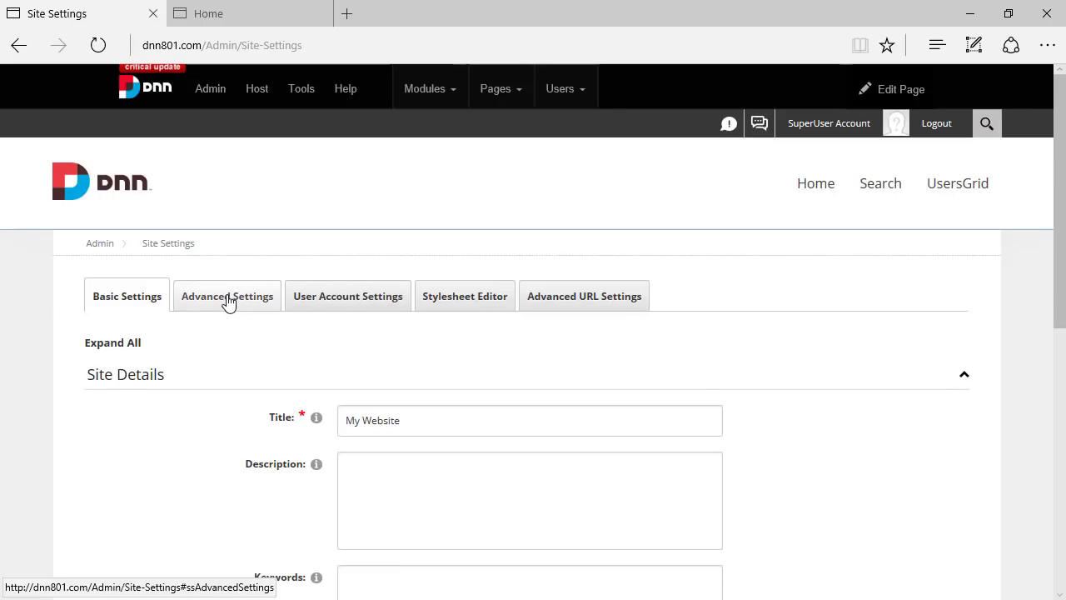
{"action": "left_click", "coordinate": [227, 297]}
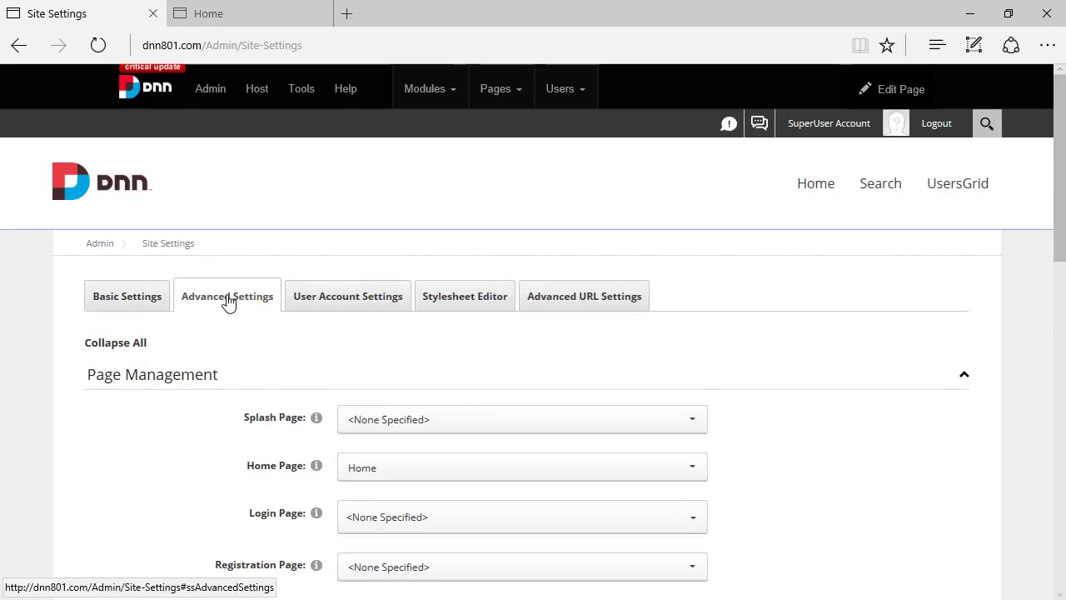
{"action": "scroll", "coordinate": [241, 316], "scroll_direction": "down", "scroll_amount": 6}
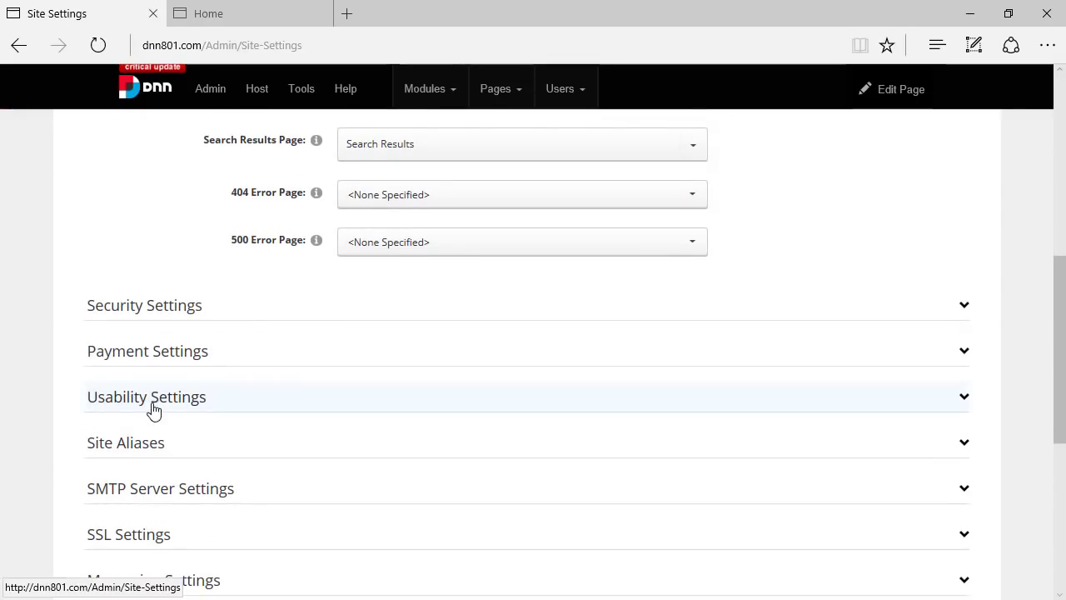
{"action": "left_click", "coordinate": [150, 408]}
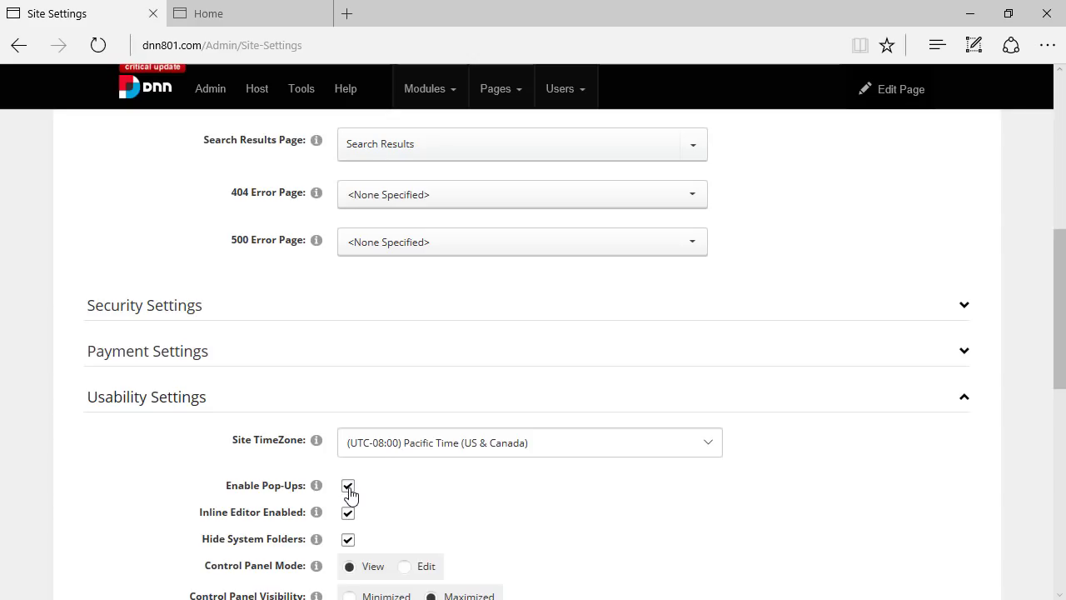
- Run the query "select * from {databaseOwner}[{objectQualifier}PortalSettings]" in the SQL Console of dnn910.com
{"action": "left_click", "coordinate": [249, 16]}
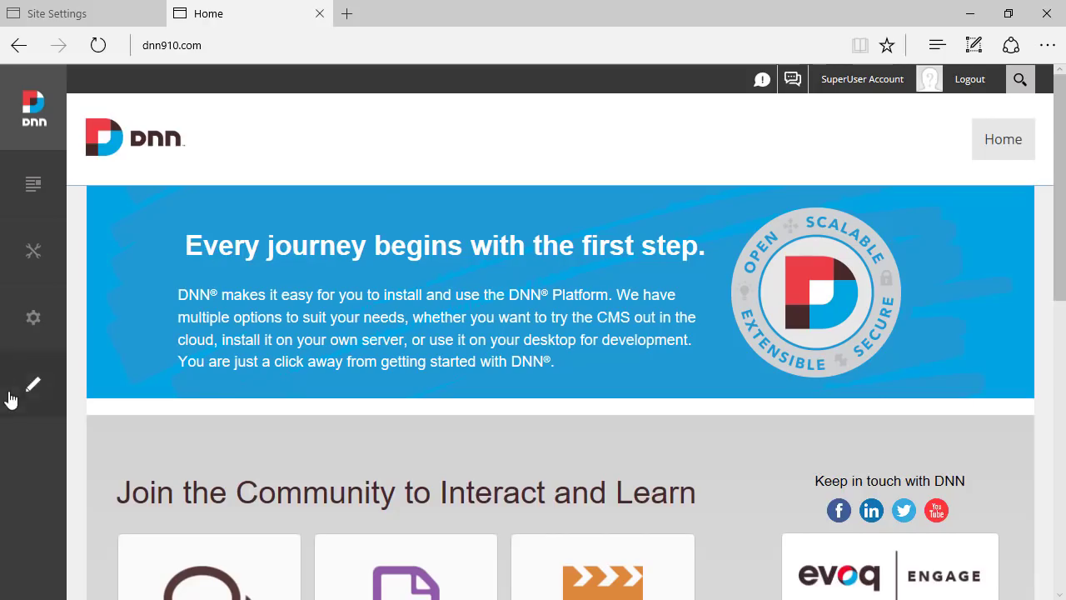
{"action": "mouse_move", "coordinate": [37, 320]}
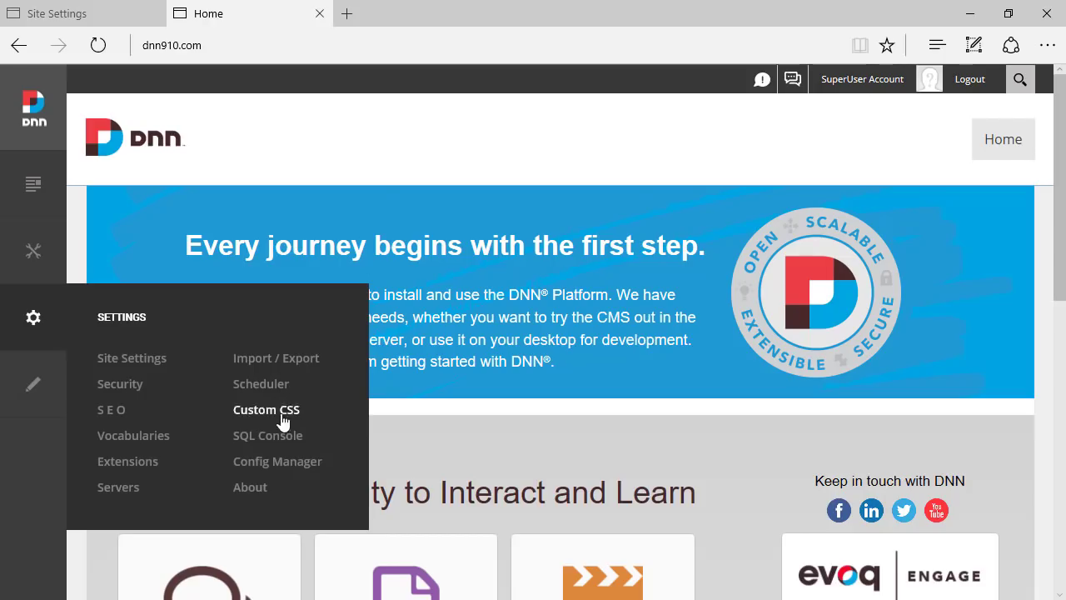
{"action": "left_click", "coordinate": [279, 438]}
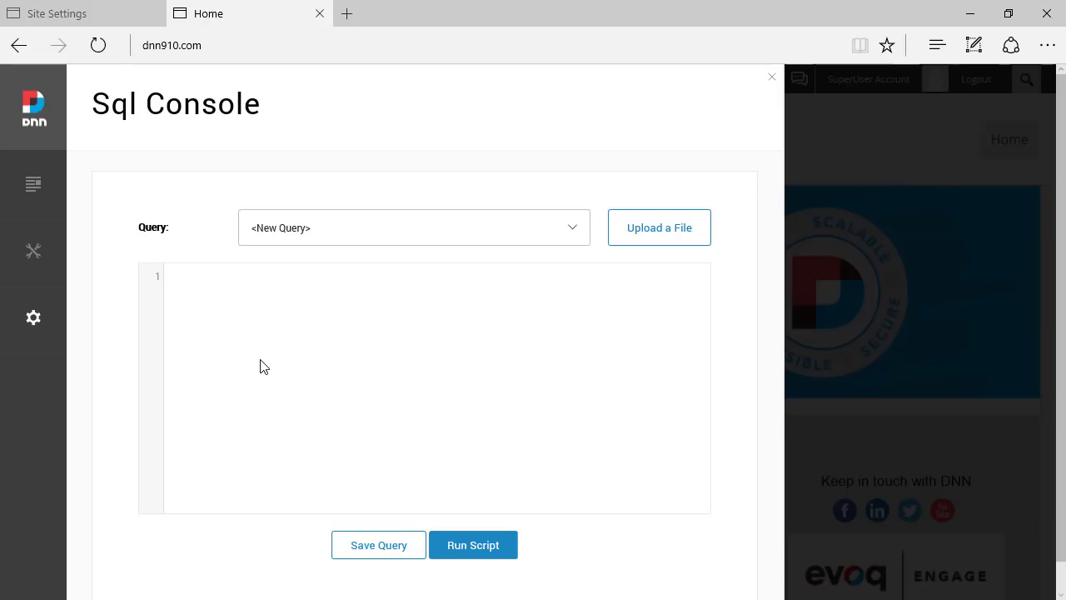
{"action": "type", "text": "select * from {databaseOwner}[{objectQualifier}PortalSettings]"}
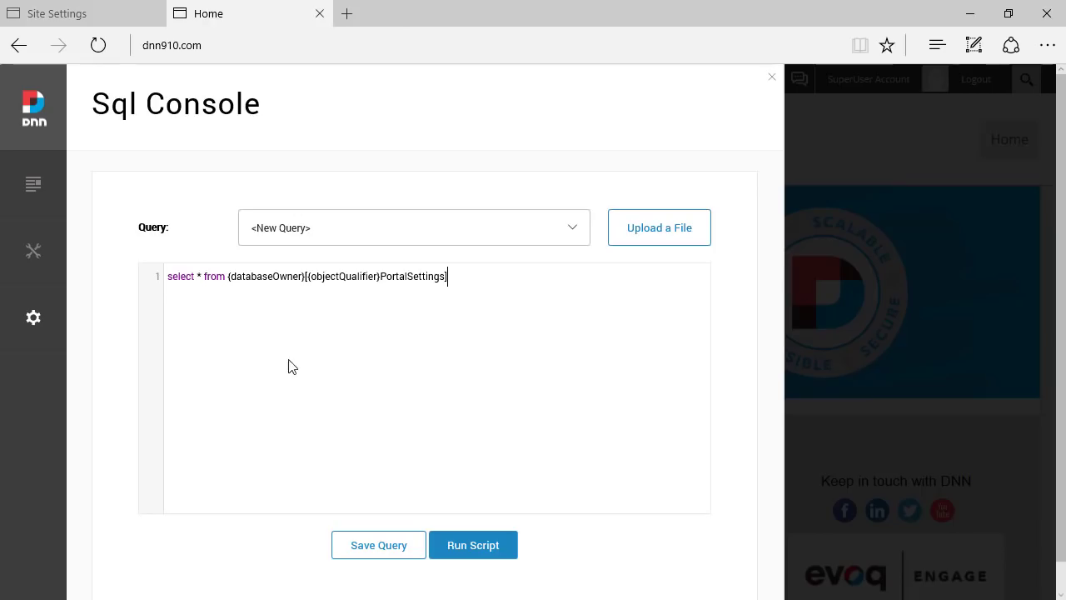
{"action": "double_click", "coordinate": [415, 278]}
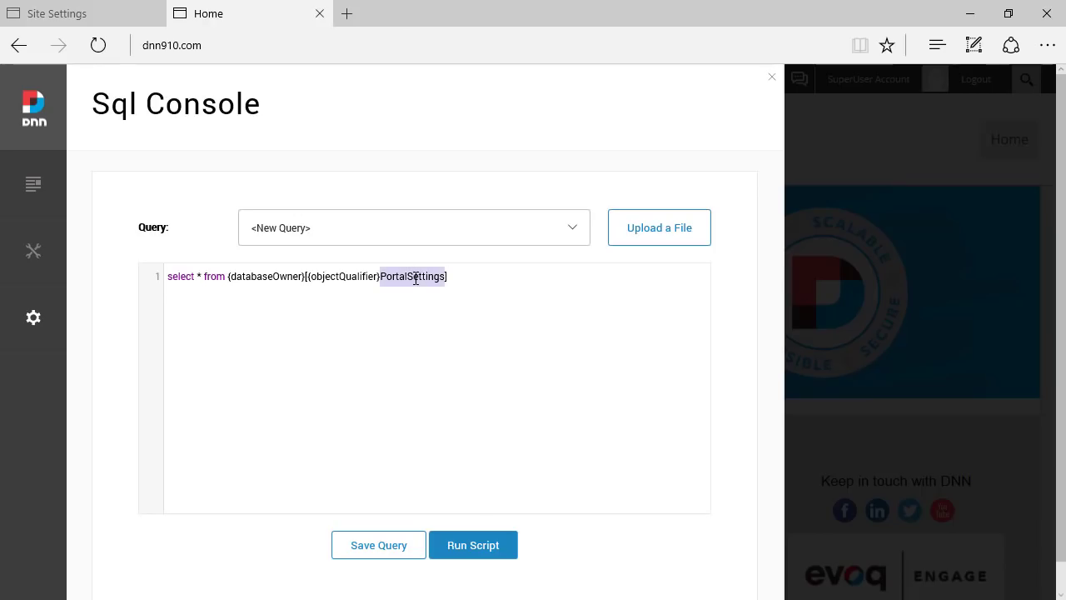
{"action": "left_click", "coordinate": [221, 298]}
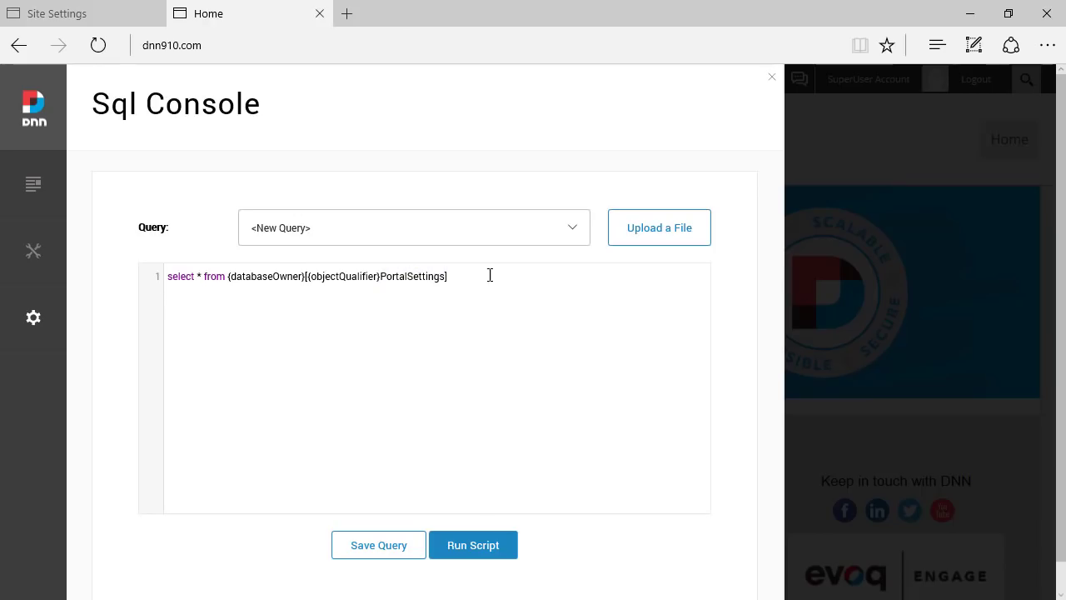
{"action": "left_click_drag", "start_coordinate": [490, 275], "coordinate": [142, 276]}
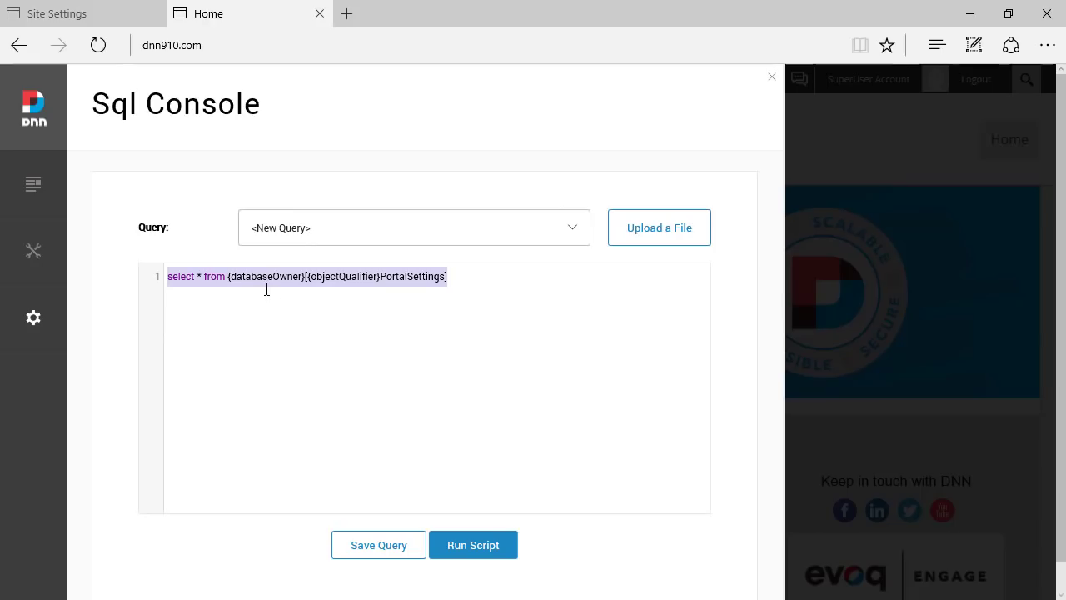
{"action": "left_click", "coordinate": [478, 545]}
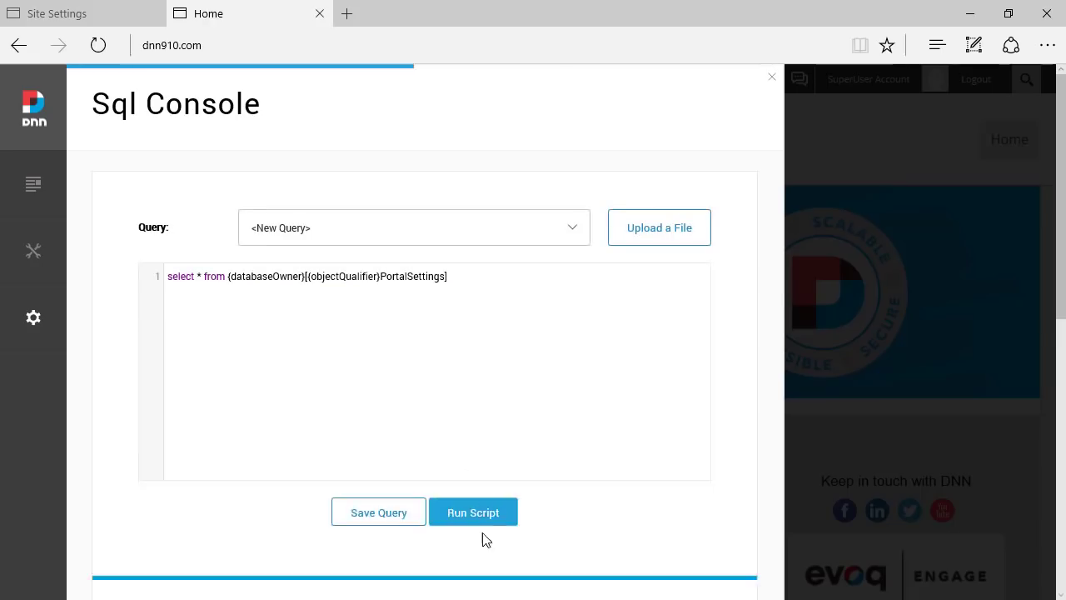
- Examine the EnablePopUps row in the query results, including its SettingValue and PortalID, and return to the query editor
{"action": "scroll", "coordinate": [421, 430], "scroll_direction": "down", "scroll_amount": 4}
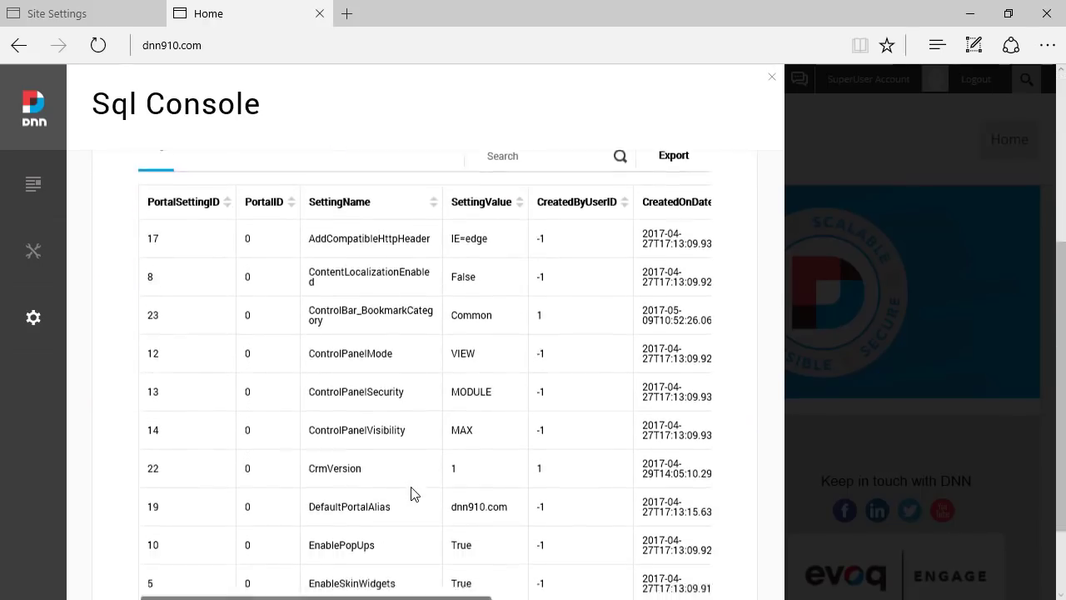
{"action": "scroll", "coordinate": [411, 492], "scroll_direction": "down", "scroll_amount": 2}
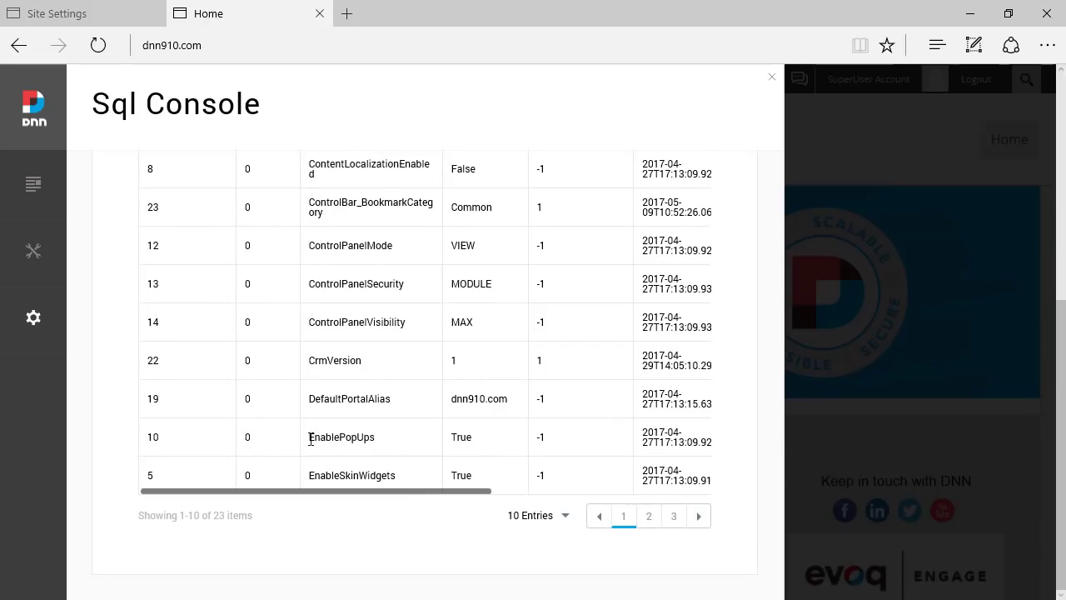
{"action": "left_click_drag", "start_coordinate": [314, 439], "coordinate": [377, 437]}
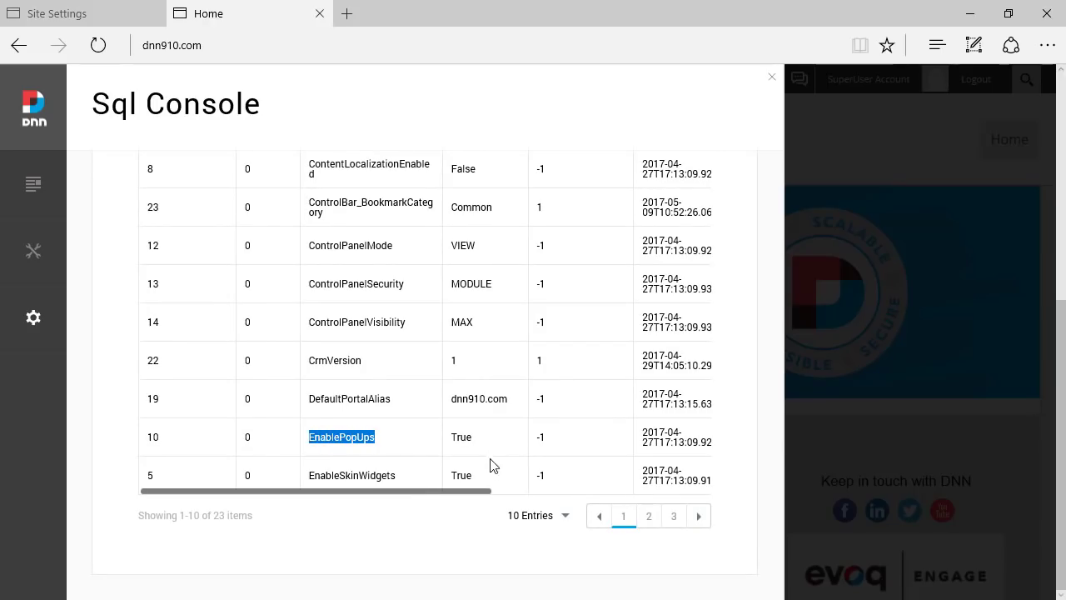
{"action": "left_click_drag", "start_coordinate": [478, 445], "coordinate": [451, 443]}
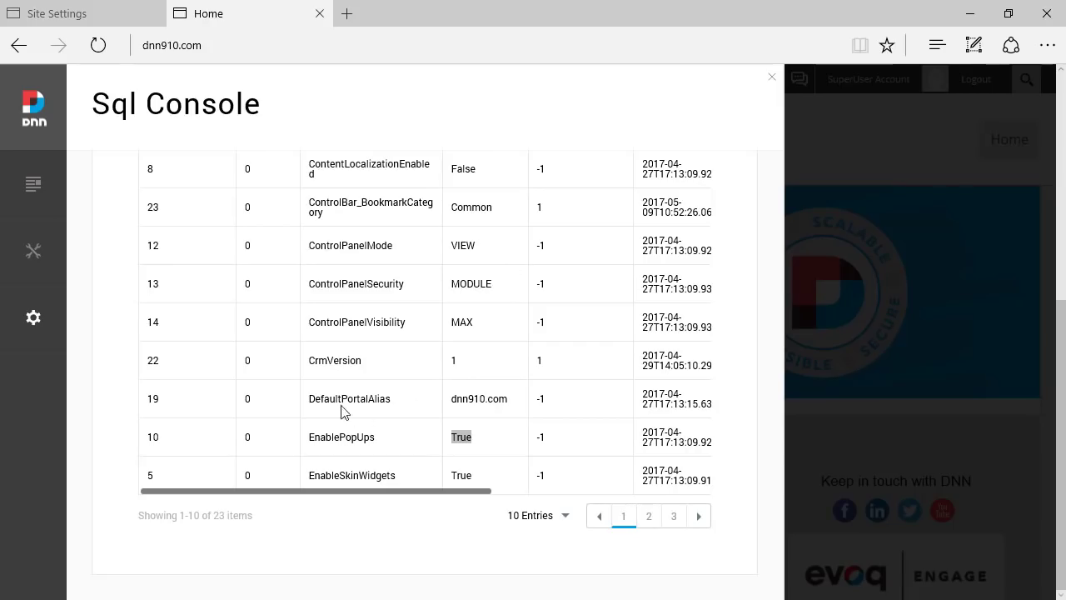
{"action": "scroll", "coordinate": [226, 417], "scroll_direction": "up", "scroll_amount": 3}
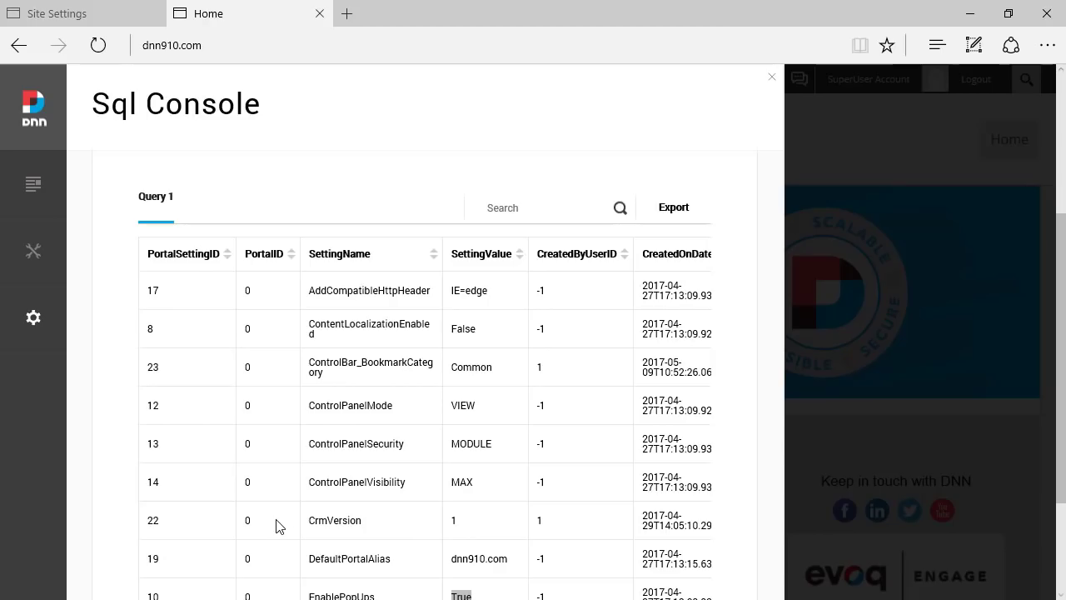
{"action": "scroll", "coordinate": [277, 529], "scroll_direction": "down", "scroll_amount": 3}
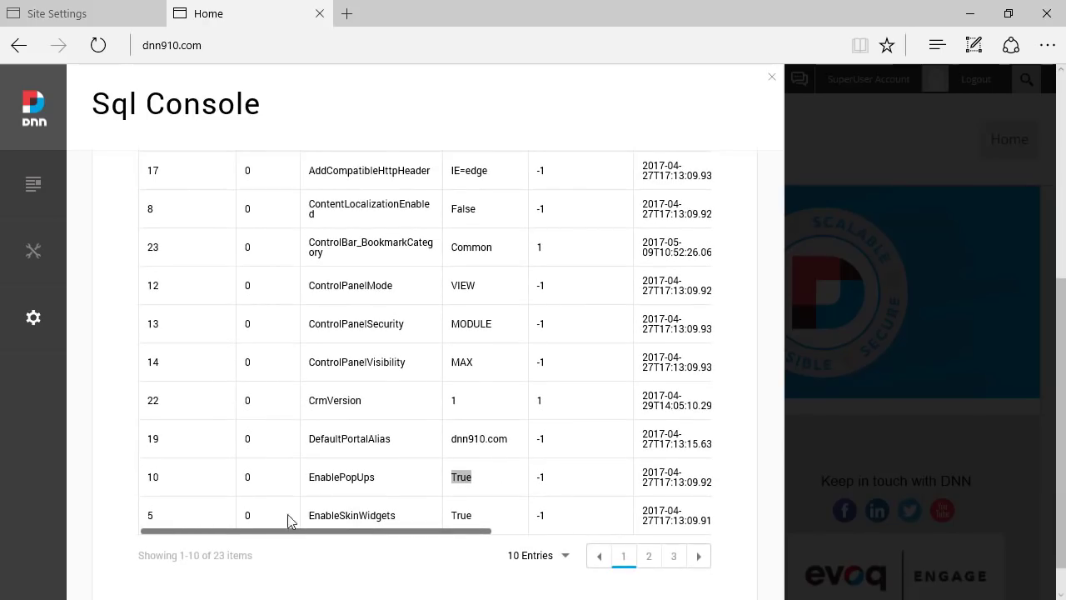
{"action": "scroll", "coordinate": [564, 413], "scroll_direction": "up", "scroll_amount": 1}
{"action": "scroll", "coordinate": [564, 414], "scroll_direction": "up", "scroll_amount": 5}
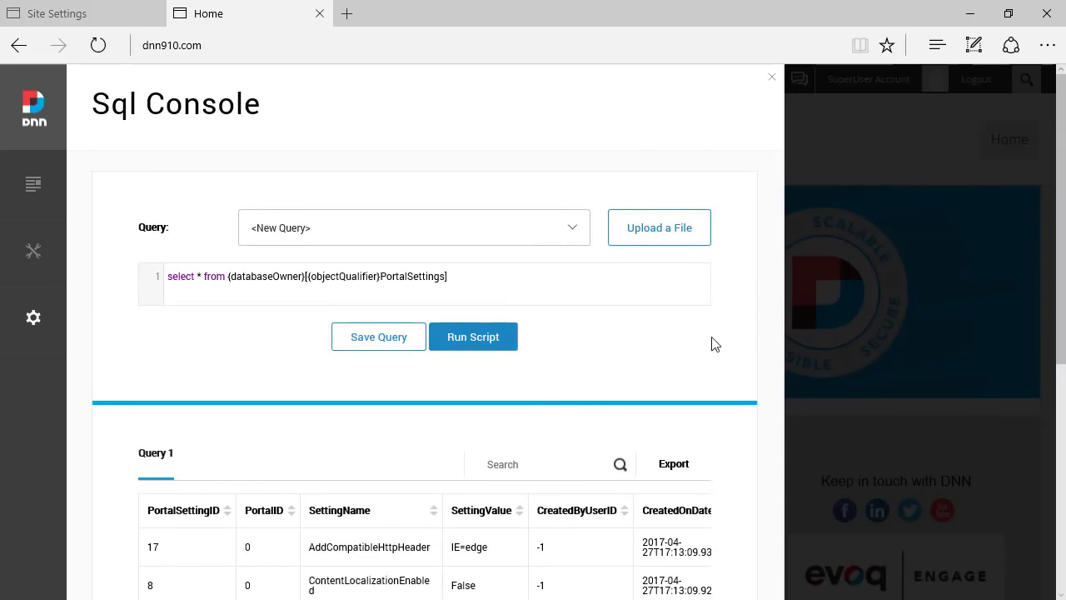
{"action": "left_click", "coordinate": [666, 285]}
- Open the Sites list of dnn910.com and check the Site ID of My Website
{"action": "mouse_move", "coordinate": [36, 323]}
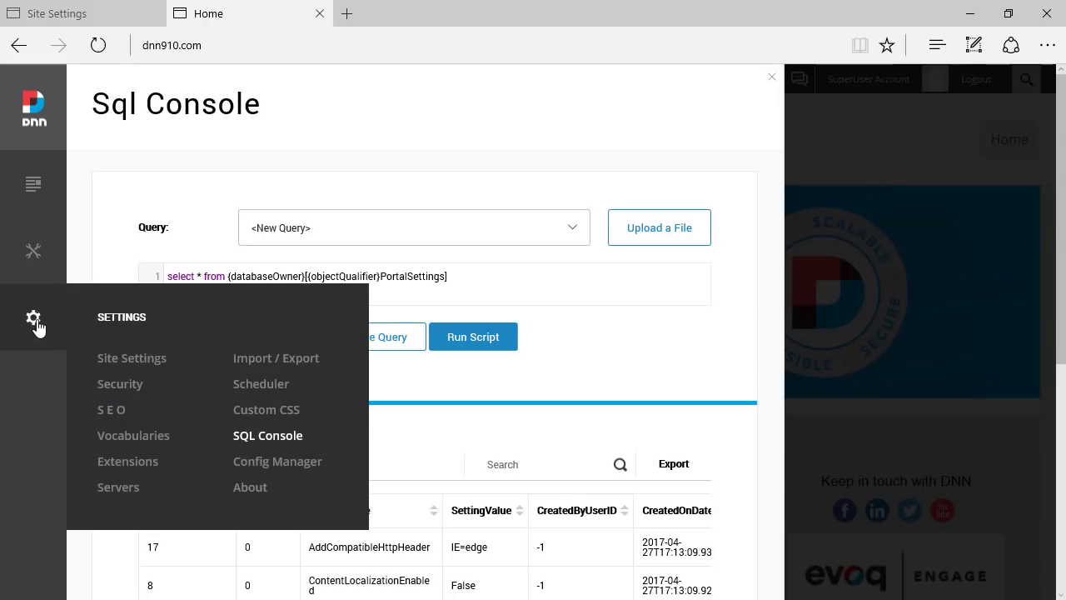
{"action": "mouse_move", "coordinate": [35, 258]}
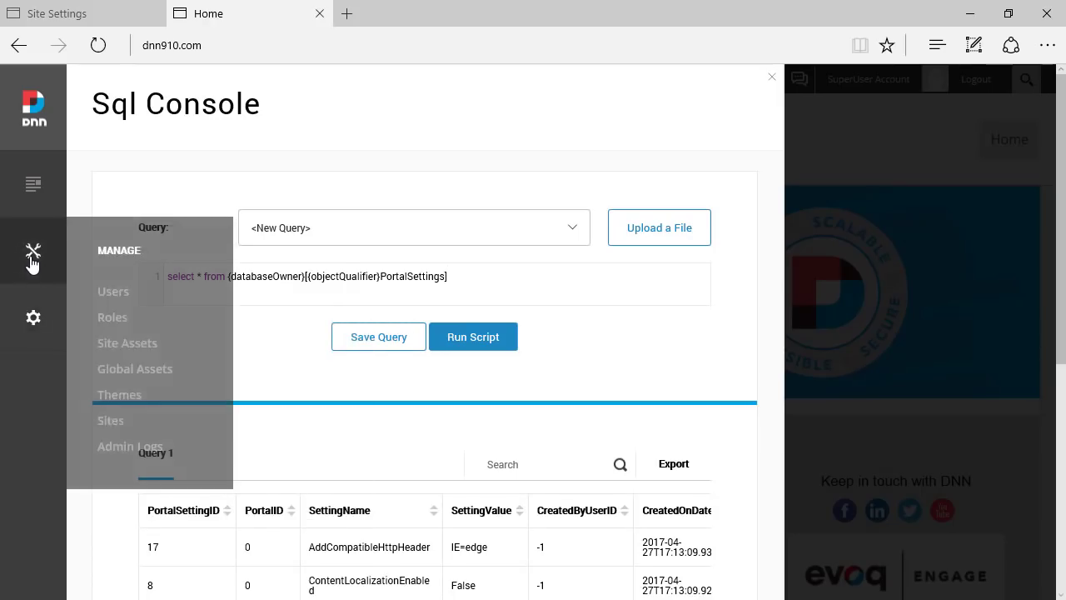
{"action": "left_click", "coordinate": [110, 420]}
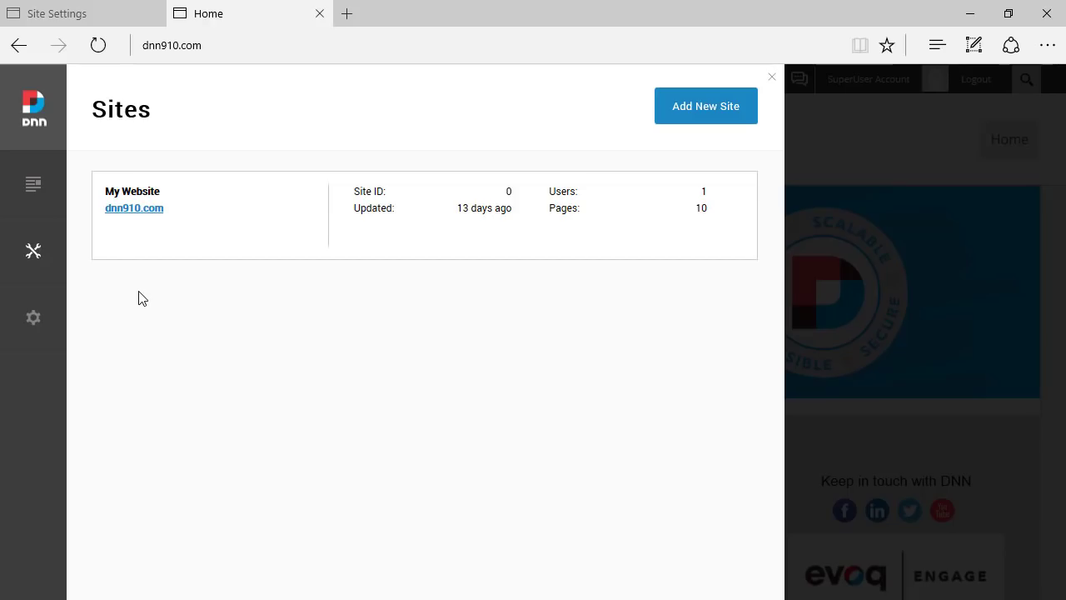
{"action": "double_click", "coordinate": [507, 192]}
- Replace the SQL Console query with an UPDATE of PortalSettings that sets SettingValue = 'False' where SettingName = 'EnablePopUps' and PortalID = 0
{"action": "mouse_move", "coordinate": [31, 317]}
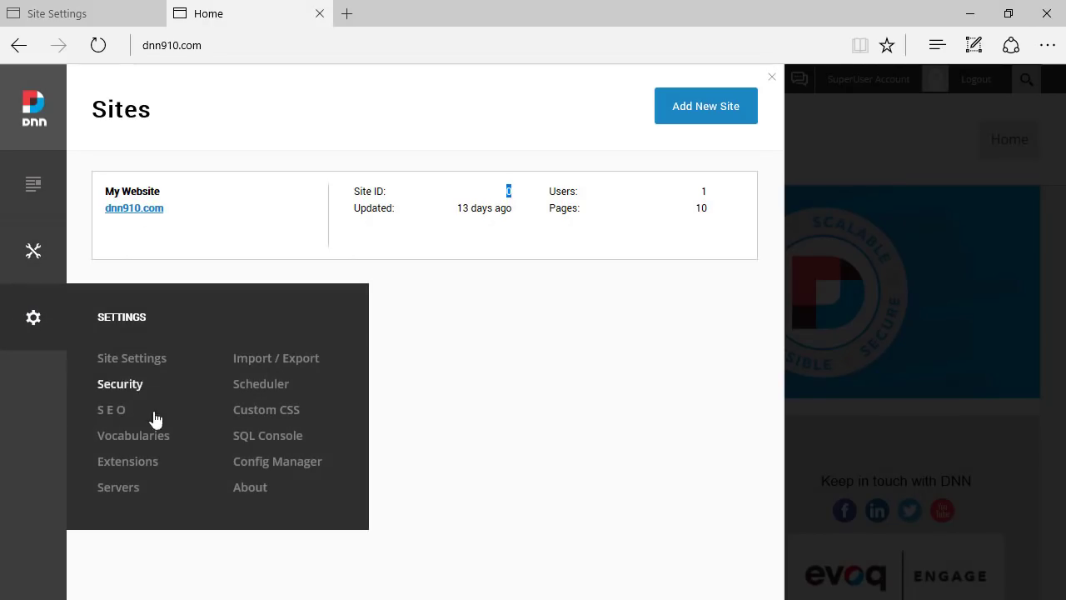
{"action": "left_click", "coordinate": [265, 436]}
{"action": "key", "text": "ctrl+a"}
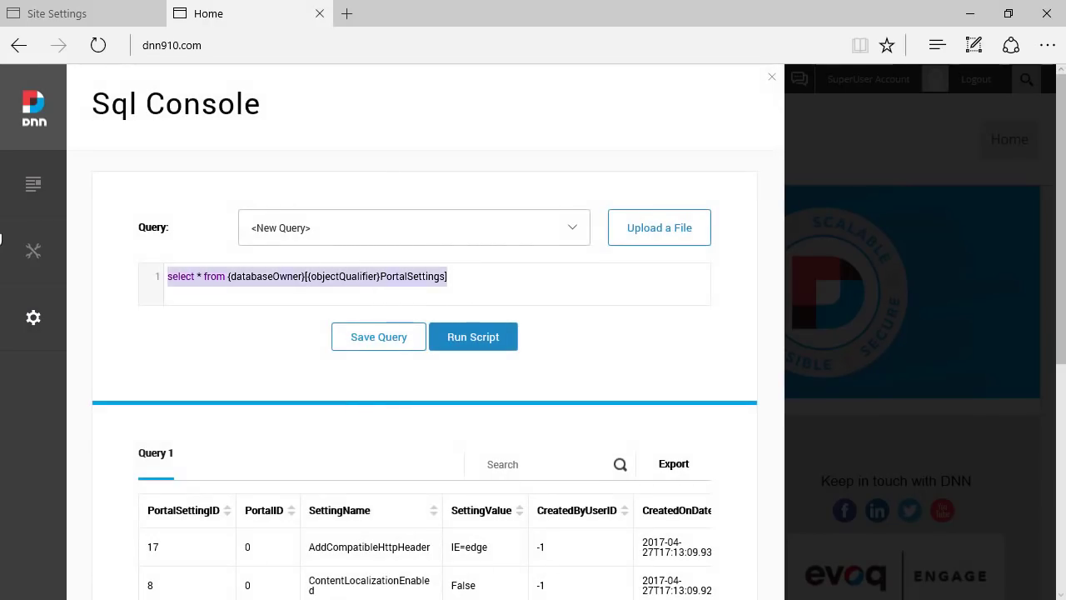
{"action": "mouse_move", "coordinate": [34, 250]}
{"action": "key", "text": "Delete"}
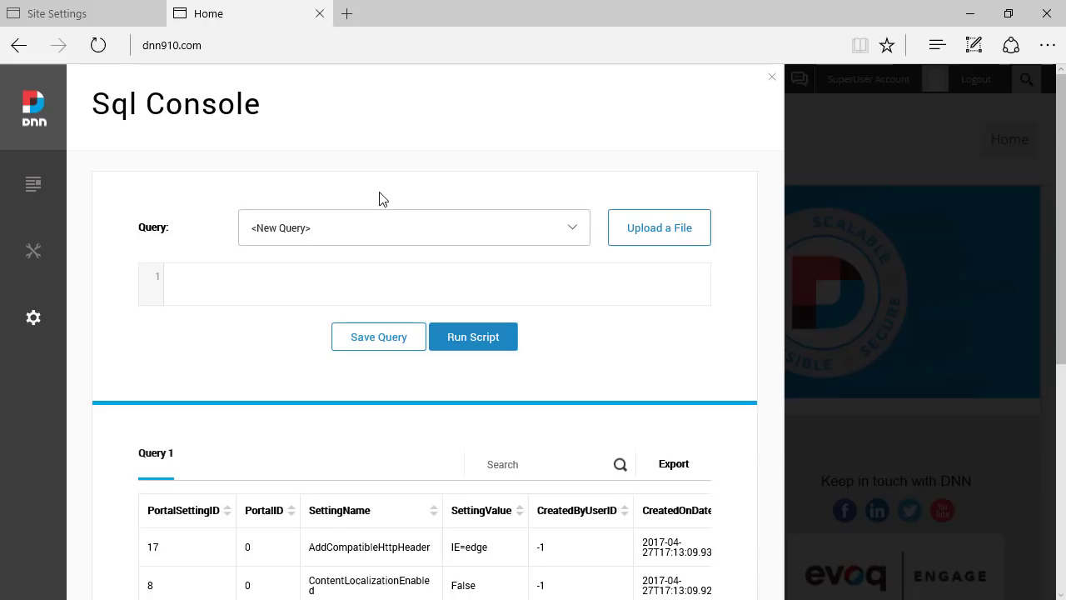
{"action": "key", "text": "ctrl+v"}
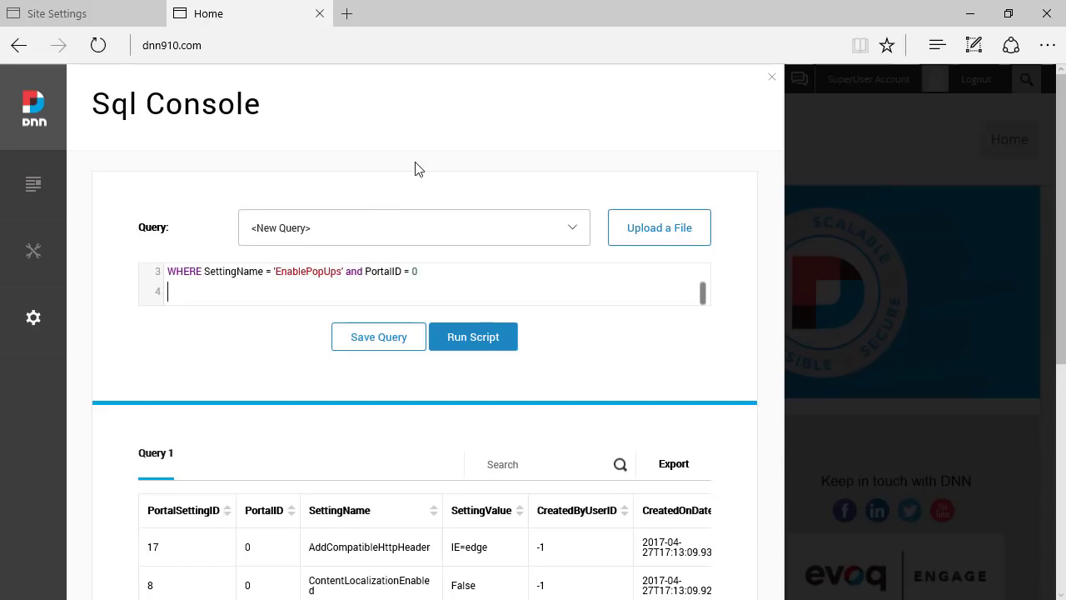
{"action": "key", "text": "Up"}
{"action": "key", "text": "Up"}
{"action": "key", "text": "Up"}
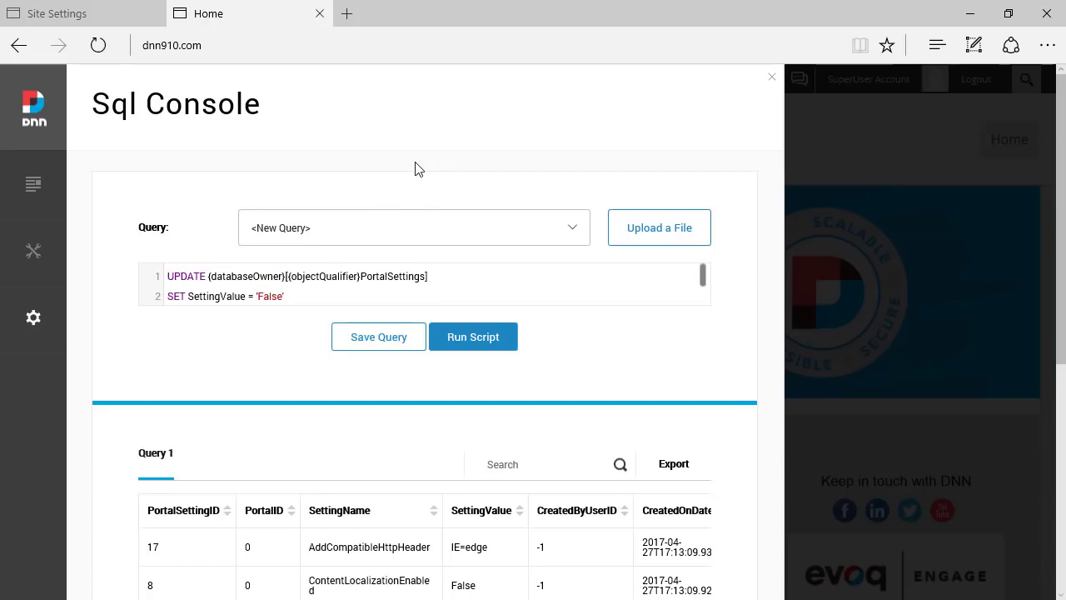
- Review the table, SettingValue, SettingName and PortalID in the UPDATE statement and run the script
{"action": "double_click", "coordinate": [404, 280]}
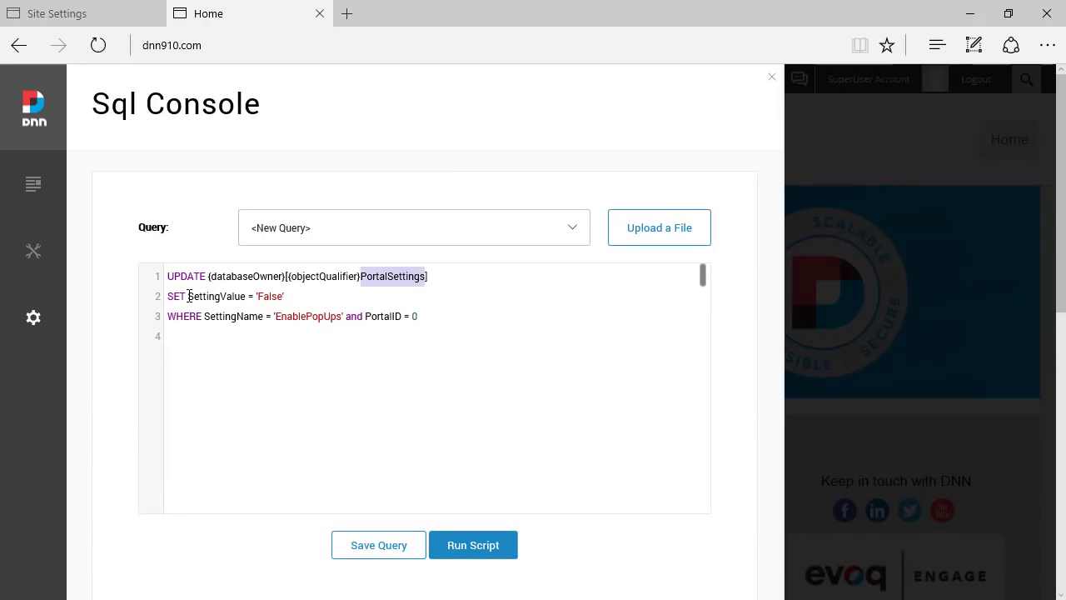
{"action": "left_click_drag", "start_coordinate": [189, 295], "coordinate": [244, 296]}
{"action": "double_click", "coordinate": [263, 295]}
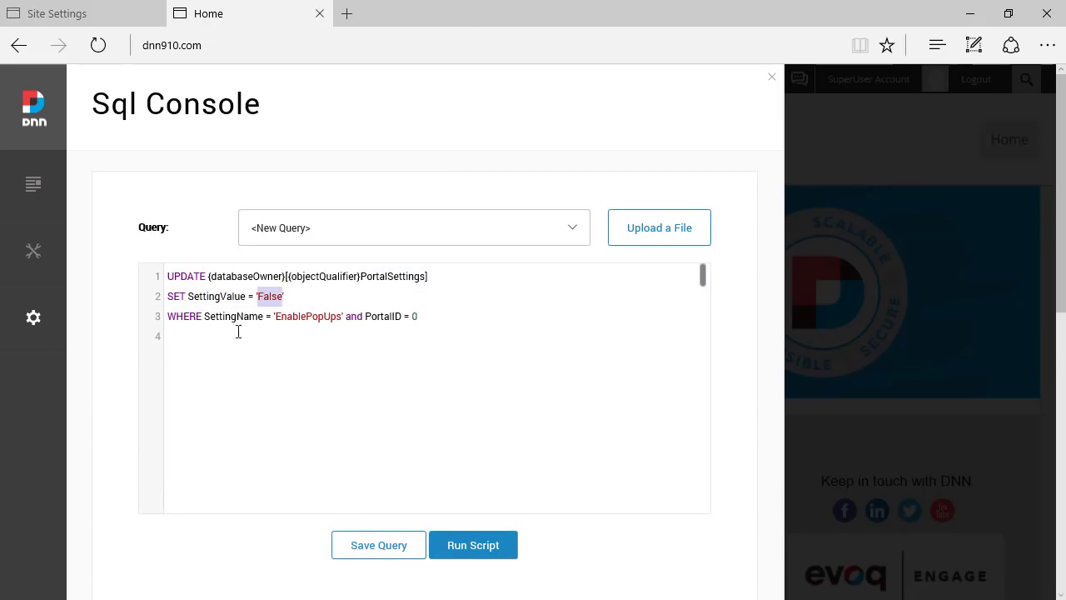
{"action": "double_click", "coordinate": [315, 318]}
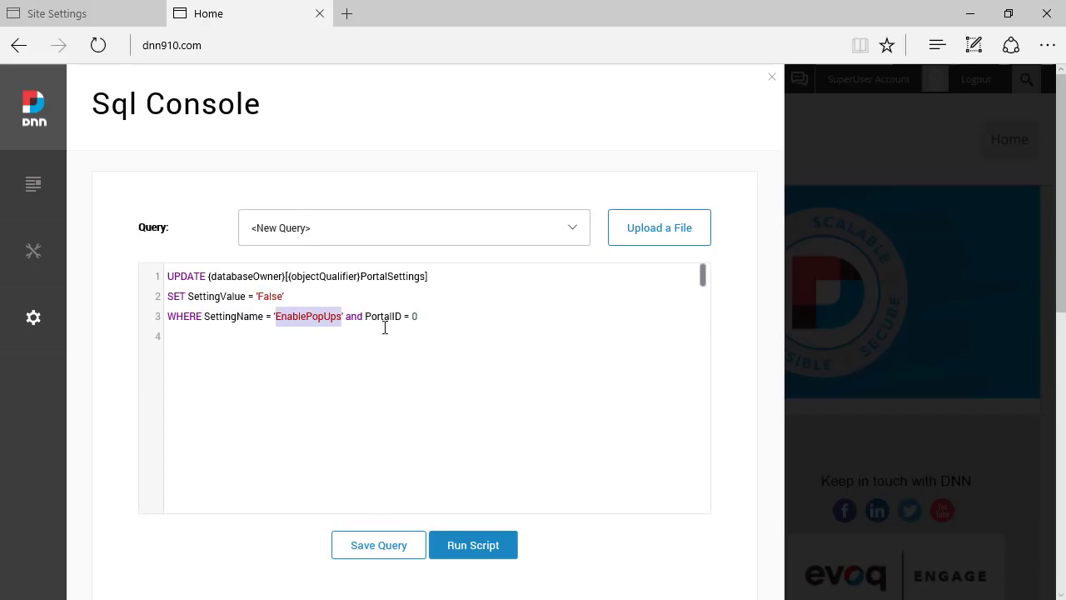
{"action": "left_click", "coordinate": [445, 317]}
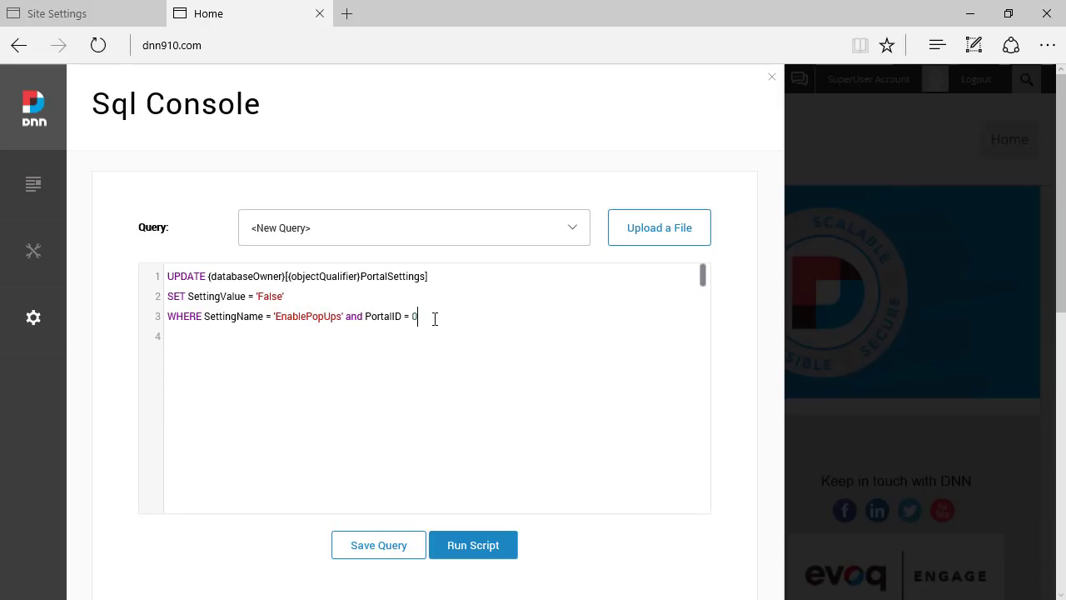
{"action": "left_click", "coordinate": [492, 547]}
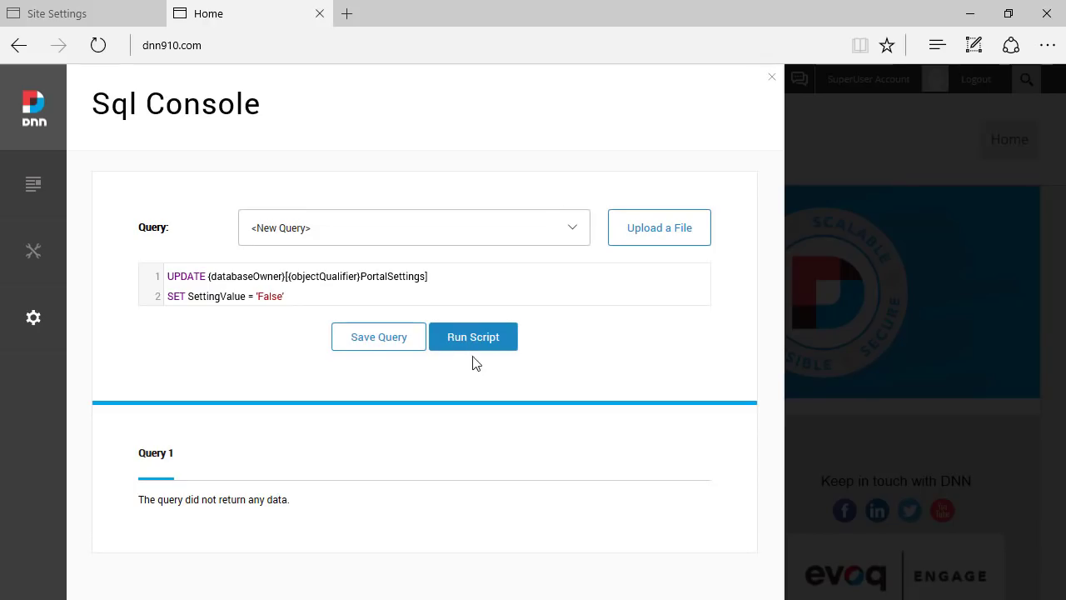
- Open the Servers page of dnn910.com and clear the cache
{"action": "mouse_move", "coordinate": [40, 321]}
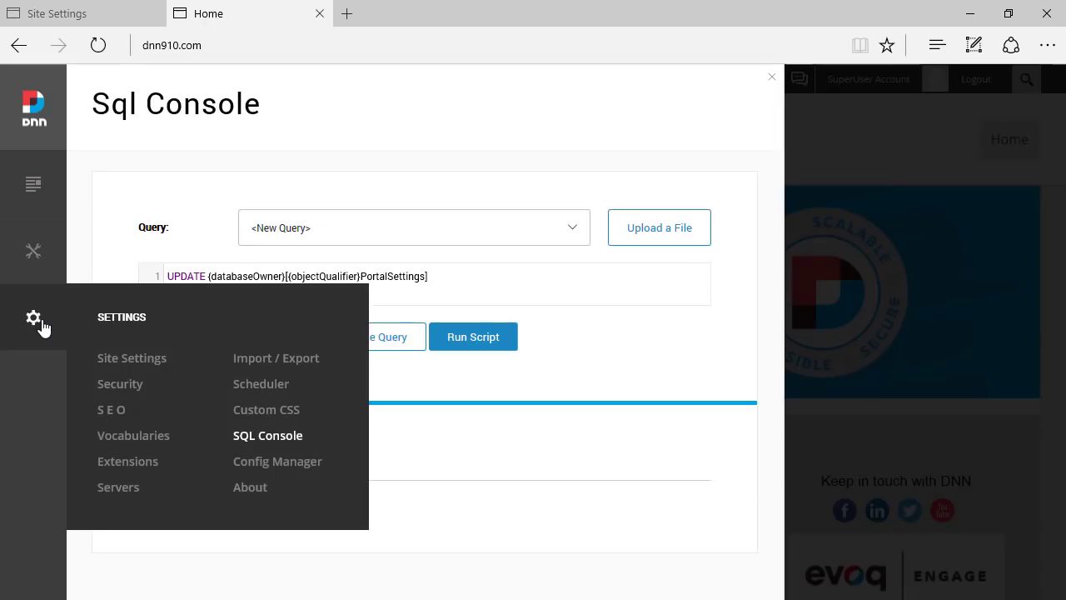
{"action": "left_click", "coordinate": [131, 495]}
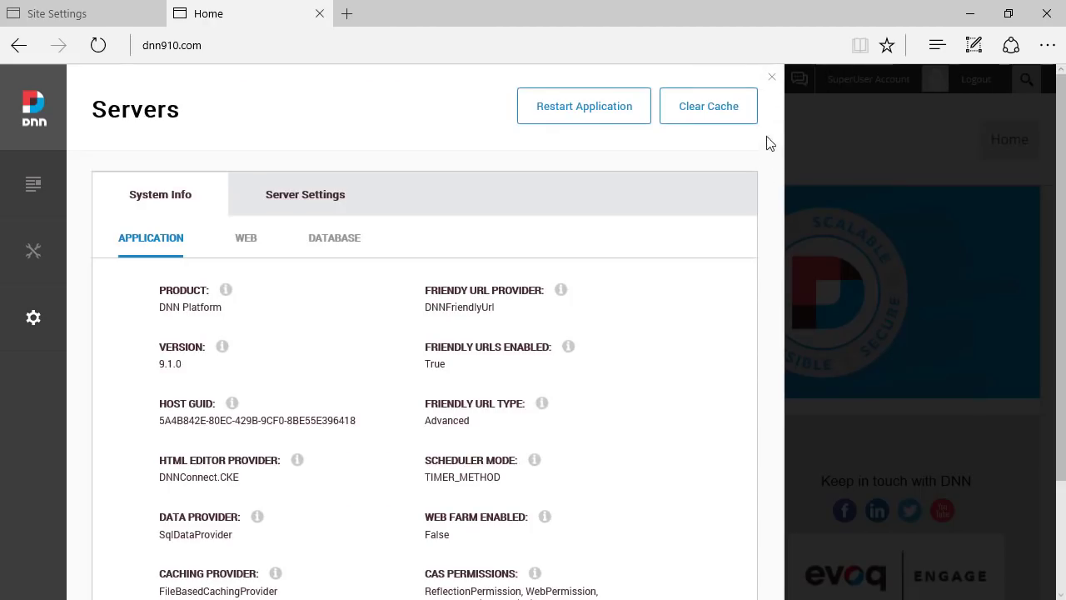
{"action": "left_click", "coordinate": [718, 115]}
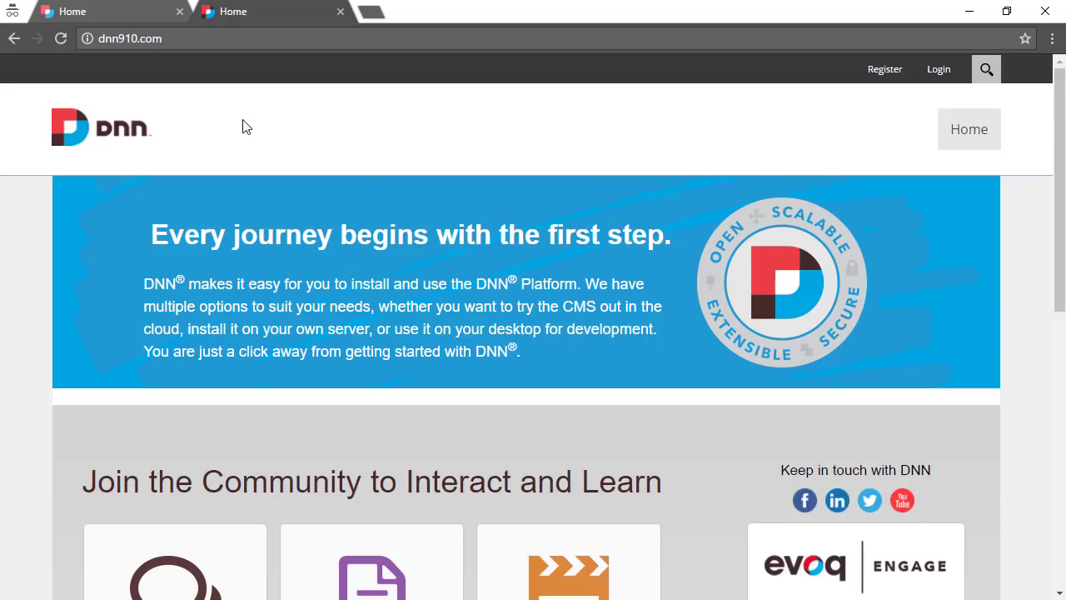
- Switch to the logged-out Chrome session of dnn910.com and open the Login and Register pages to check how they display
{"action": "left_click", "coordinate": [938, 70]}
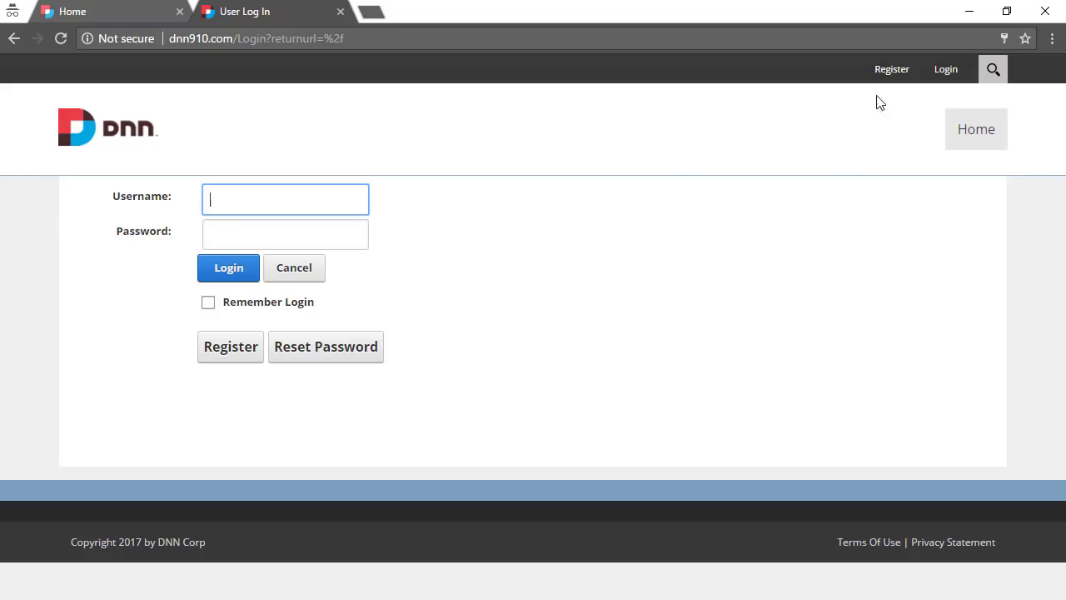
{"action": "left_click", "coordinate": [888, 69]}
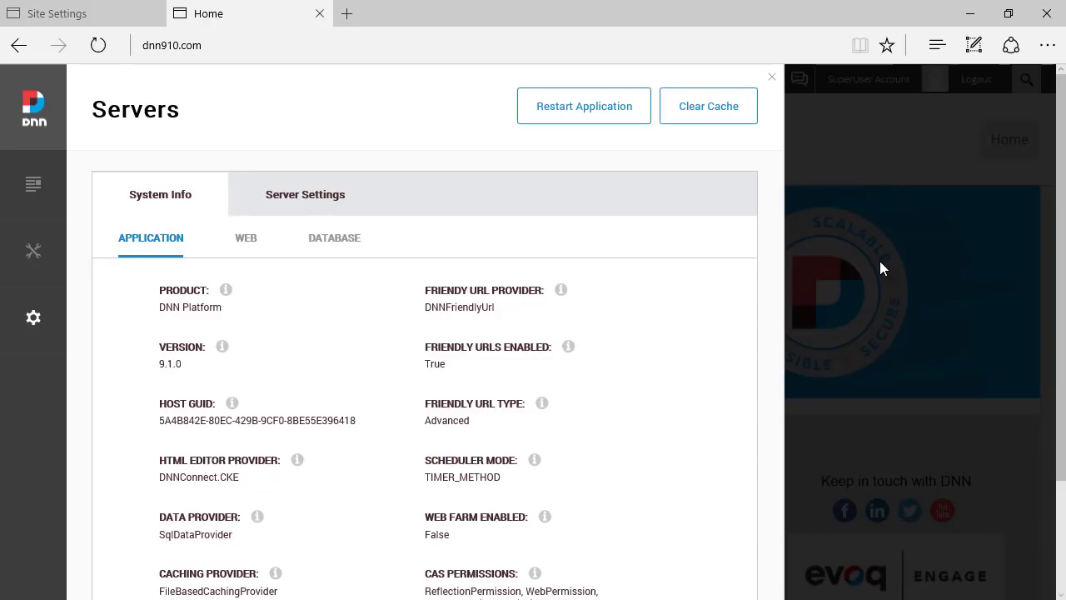
- Back in Edge, close the Servers page, put the Home page into edit mode and open the banner module's Settings
{"action": "left_click", "coordinate": [771, 77]}
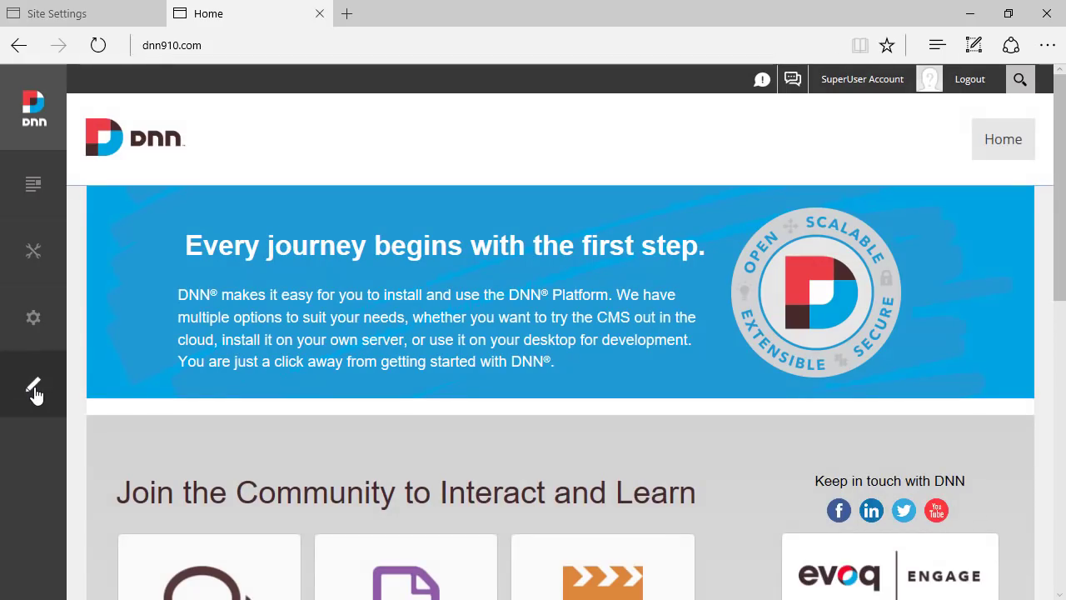
{"action": "left_click", "coordinate": [35, 391]}
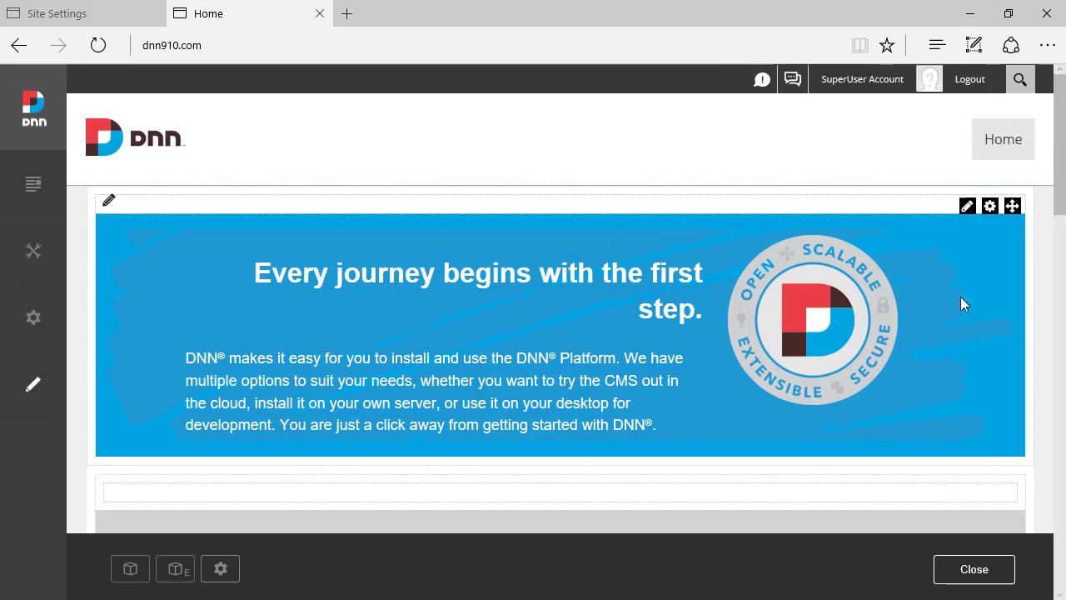
{"action": "mouse_move", "coordinate": [990, 213]}
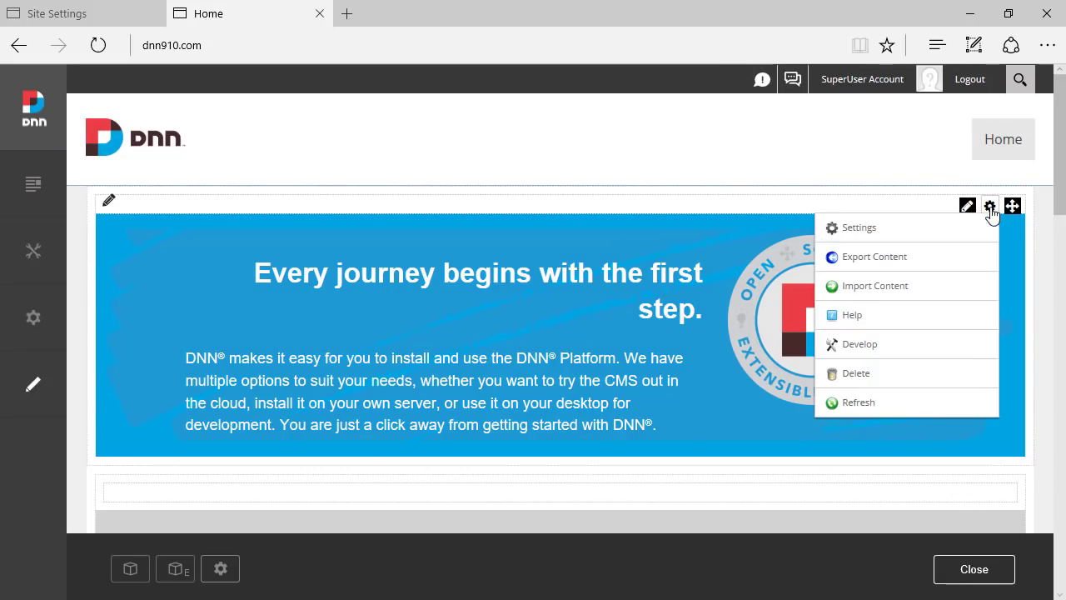
{"action": "left_click", "coordinate": [933, 236]}
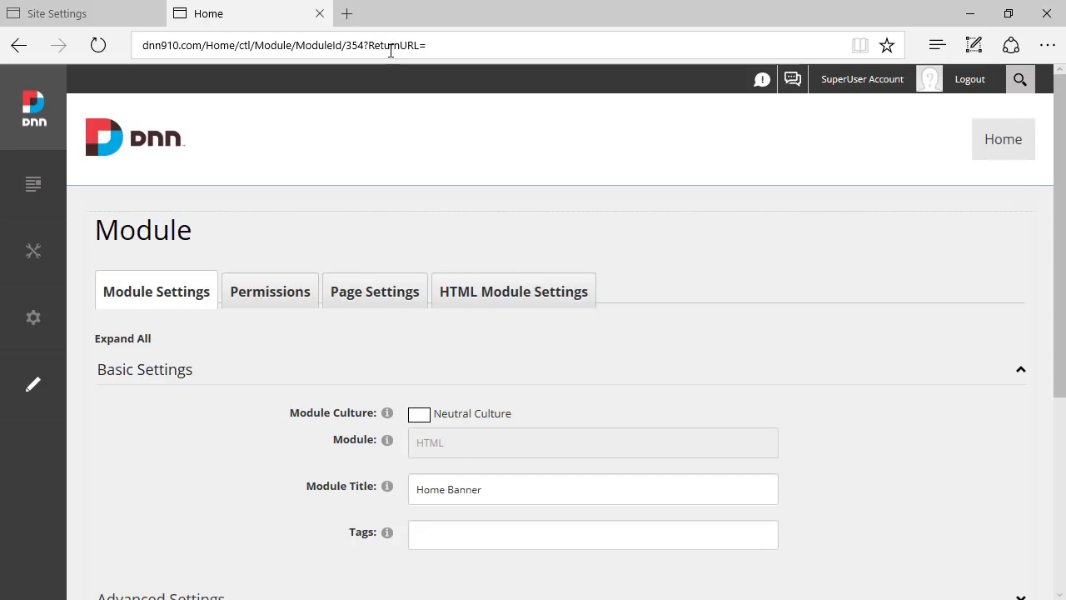
- Return from the module settings to the Home page and open Edit Content for the banner module
{"action": "left_click", "coordinate": [18, 45]}
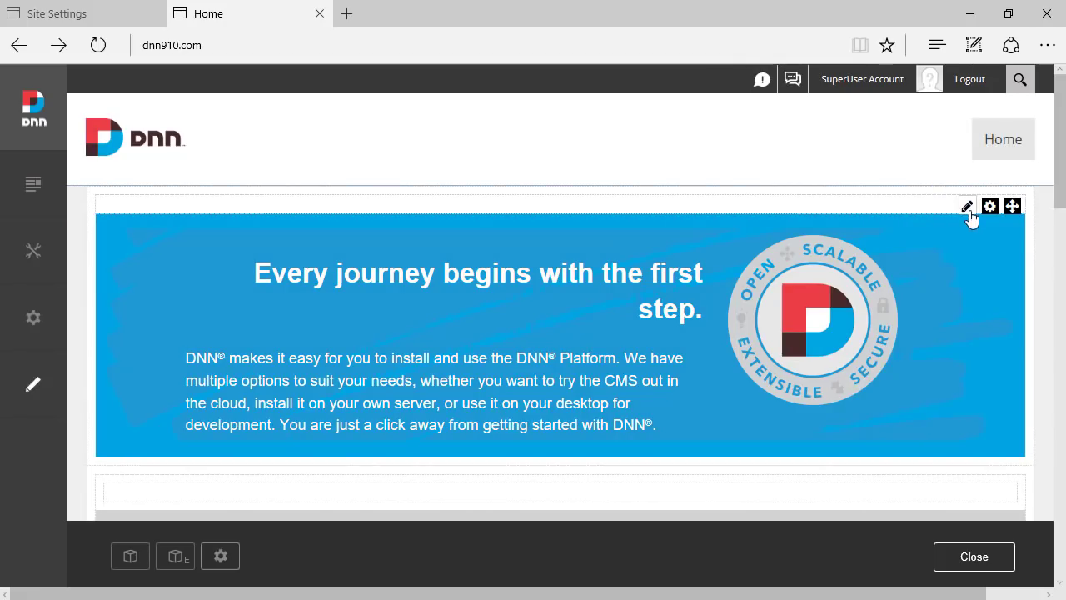
{"action": "mouse_move", "coordinate": [968, 214]}
{"action": "left_click", "coordinate": [904, 231]}
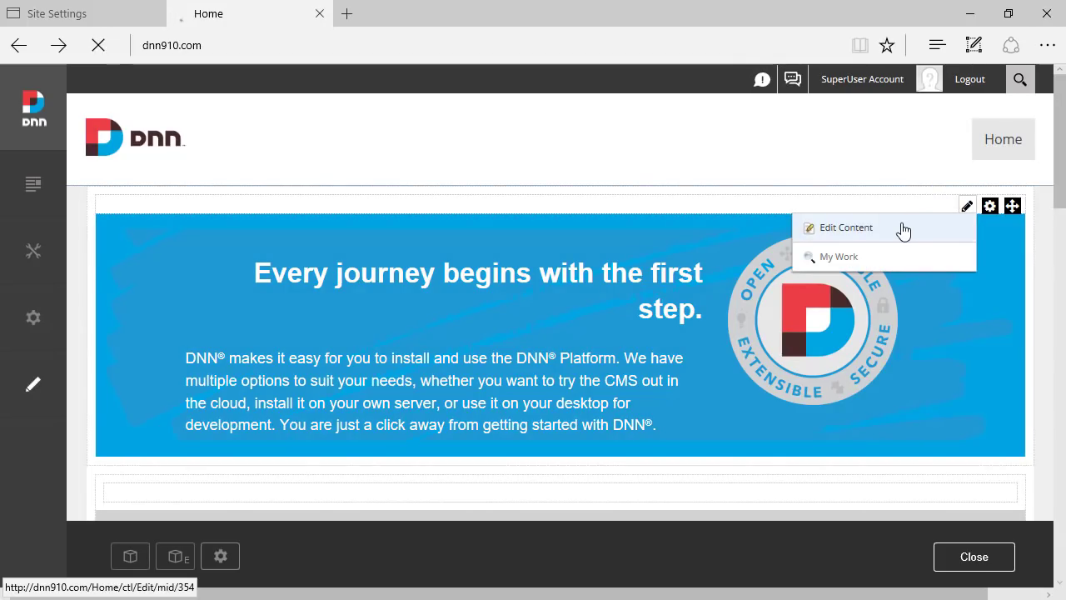